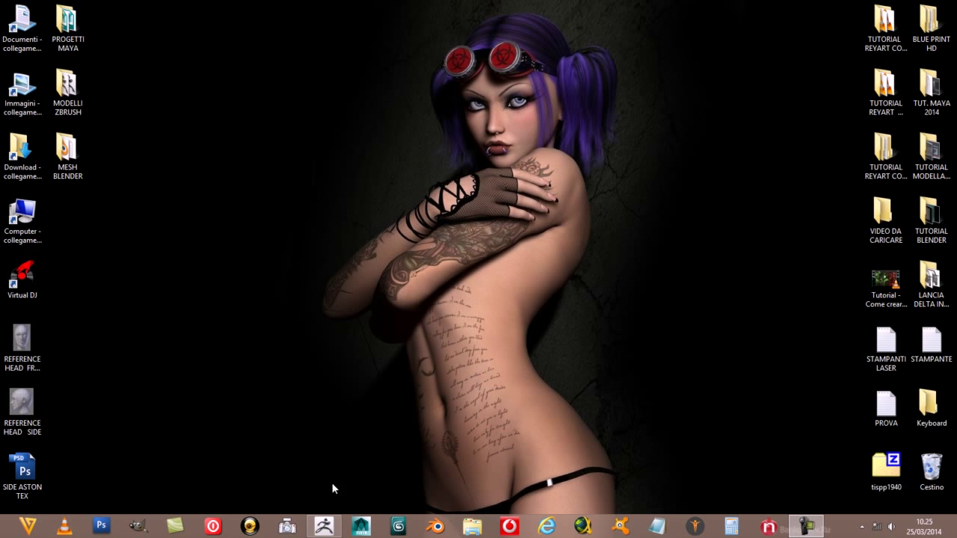
Step: Restore ZBrush and load the DynaMesh016.ZPR project from LightBox's Project tab
{"action": "left_click", "coordinate": [324, 528]}
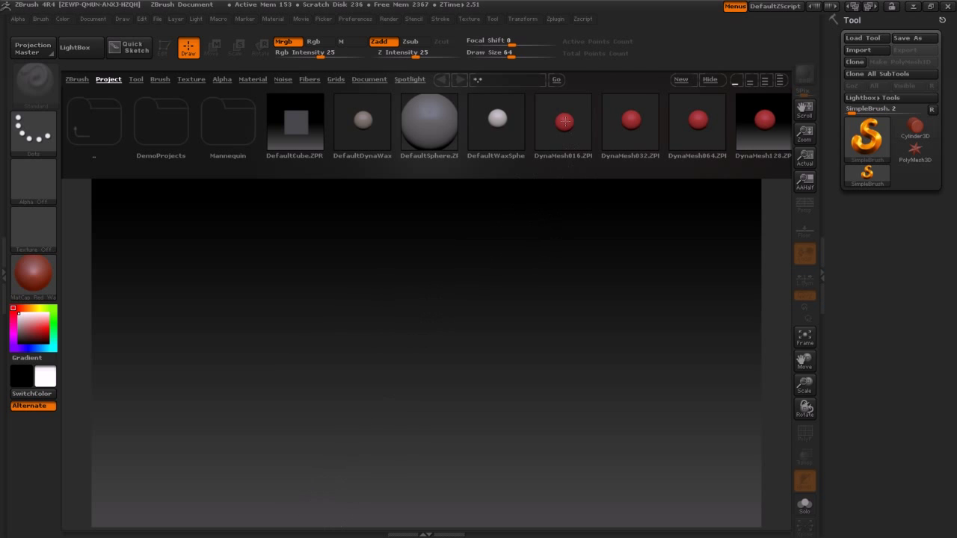
{"action": "left_click", "coordinate": [566, 124]}
{"action": "double_click", "coordinate": [566, 123]}
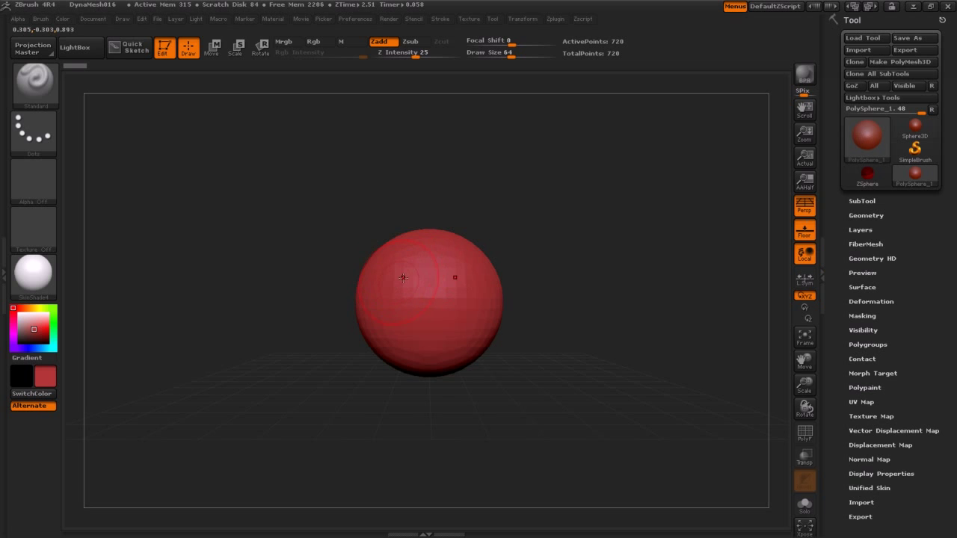
Step: Dock the Draw palette in the left tray to reach its floor and reference-wall settings
{"action": "left_click", "coordinate": [5, 273]}
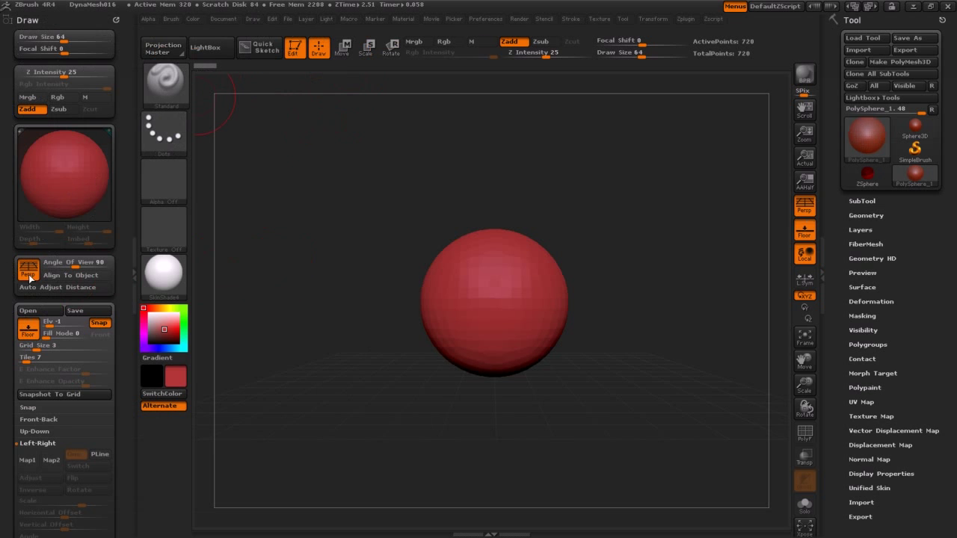
{"action": "left_click", "coordinate": [252, 19]}
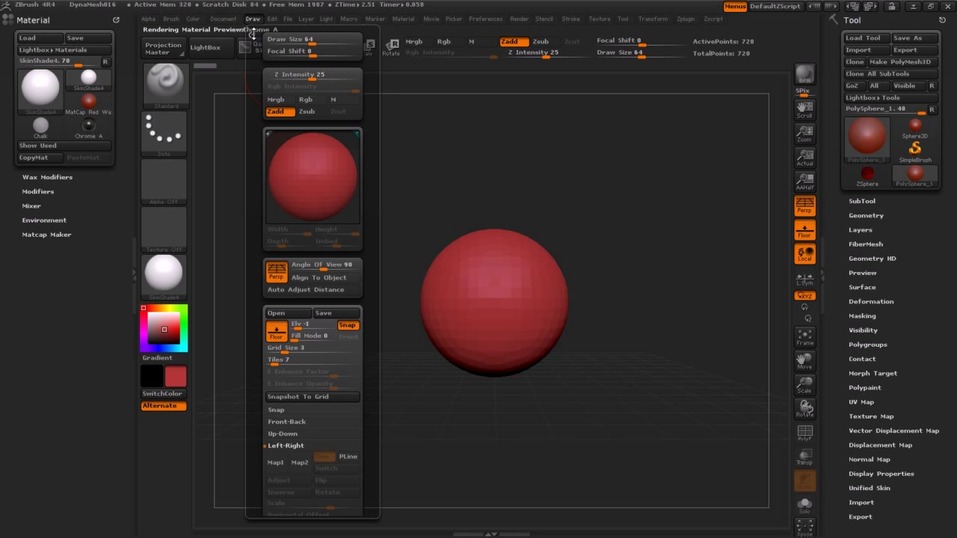
{"action": "mouse_move", "coordinate": [252, 35]}
{"action": "left_mouse_down"}
{"action": "mouse_move", "coordinate": [77, 258]}
{"action": "mouse_move", "coordinate": [17, 292]}
{"action": "mouse_move", "coordinate": [6, 275]}
{"action": "left_mouse_up"}
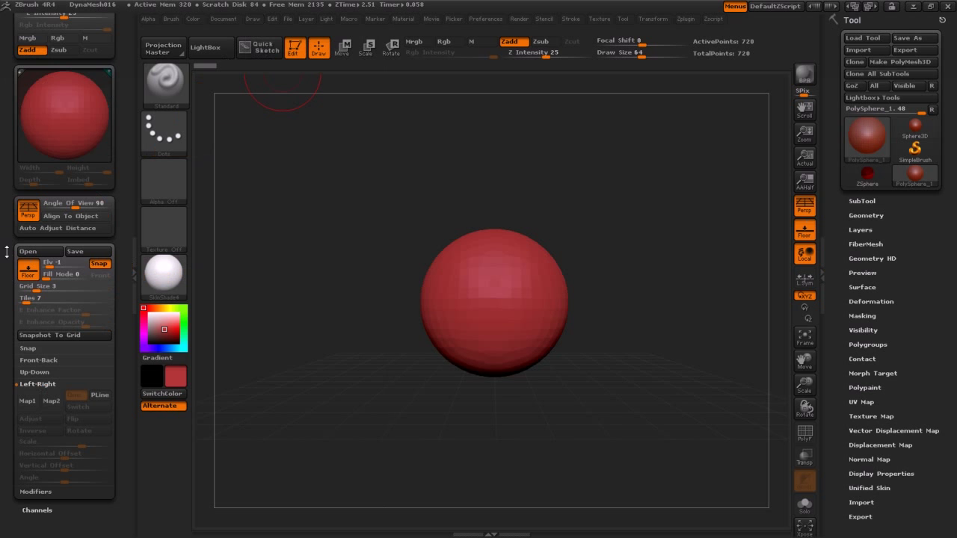
{"action": "left_click_drag", "start_coordinate": [4, 251], "coordinate": [5, 188]}
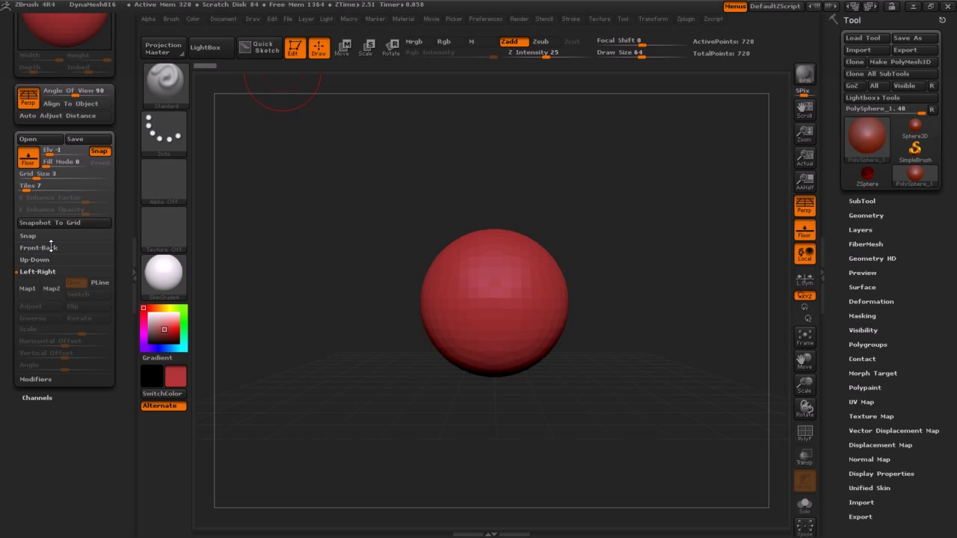
Step: Start importing an image into the Front-Back wall's Map1 and browse up to the Desktop
{"action": "left_click", "coordinate": [22, 249]}
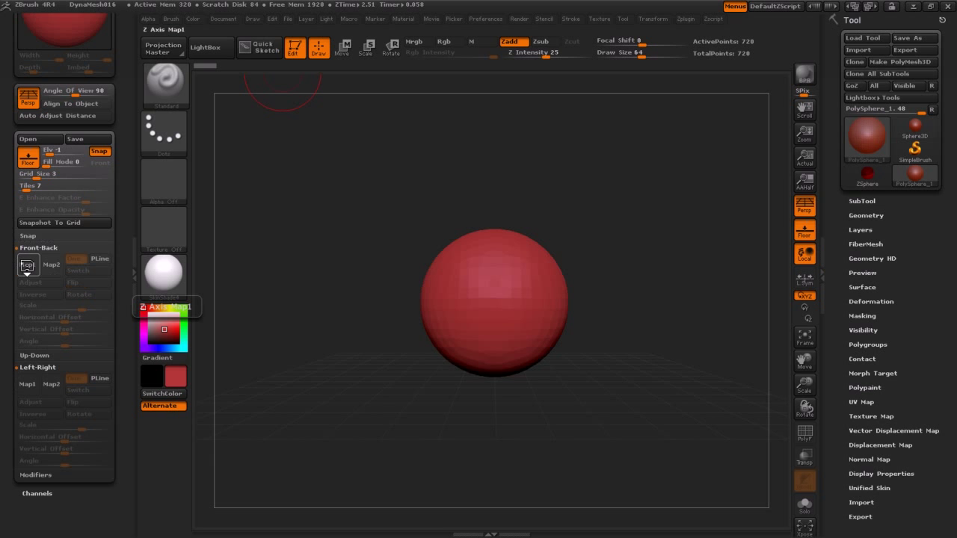
{"action": "left_click", "coordinate": [27, 265]}
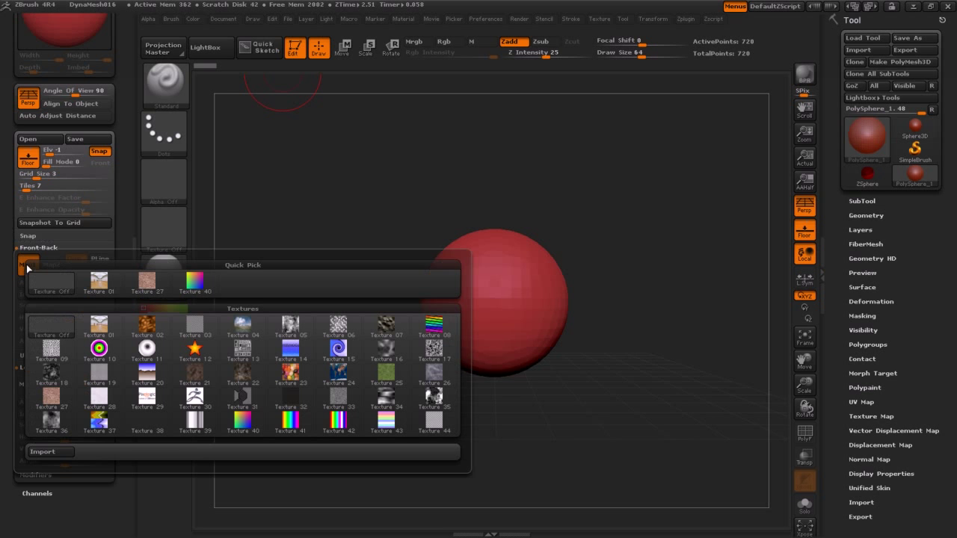
{"action": "left_click", "coordinate": [65, 454]}
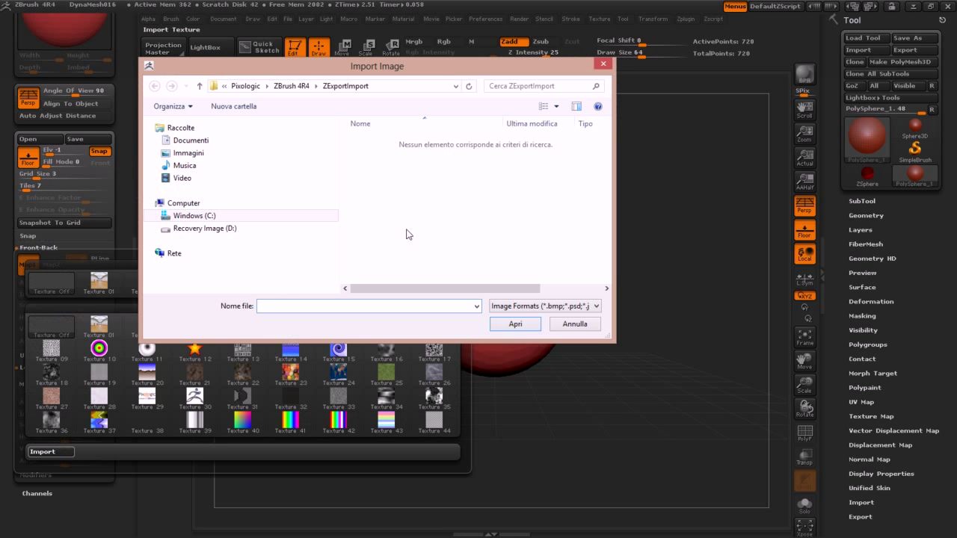
{"action": "left_click", "coordinate": [201, 87]}
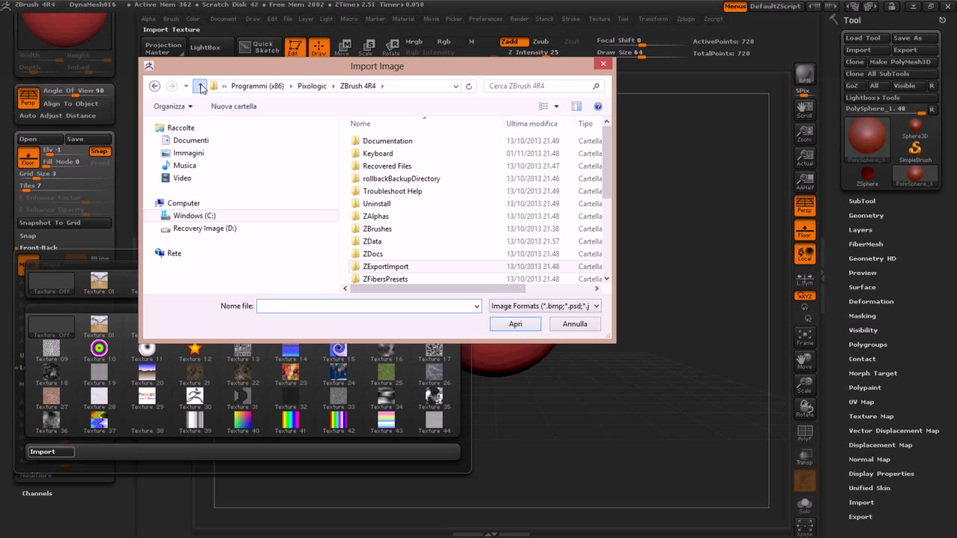
{"action": "left_click", "coordinate": [200, 86]}
{"action": "left_click", "coordinate": [201, 87]}
{"action": "left_click", "coordinate": [201, 87]}
{"action": "left_click", "coordinate": [200, 87]}
{"action": "left_click", "coordinate": [201, 87]}
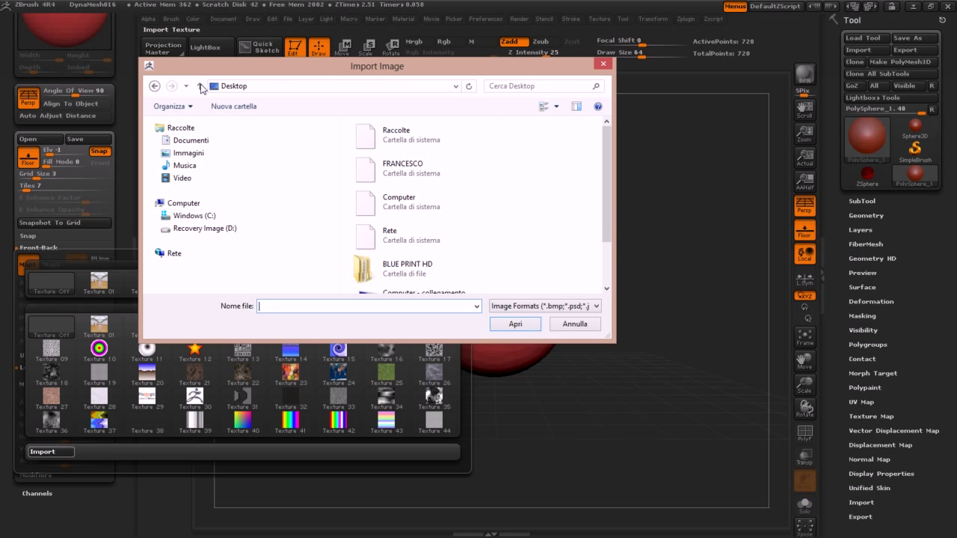
Step: Load the front head reference from BLUE PRINT HD > REFERENCE HEAD
{"action": "double_click", "coordinate": [363, 273]}
{"action": "left_click_drag", "start_coordinate": [605, 151], "coordinate": [608, 238]}
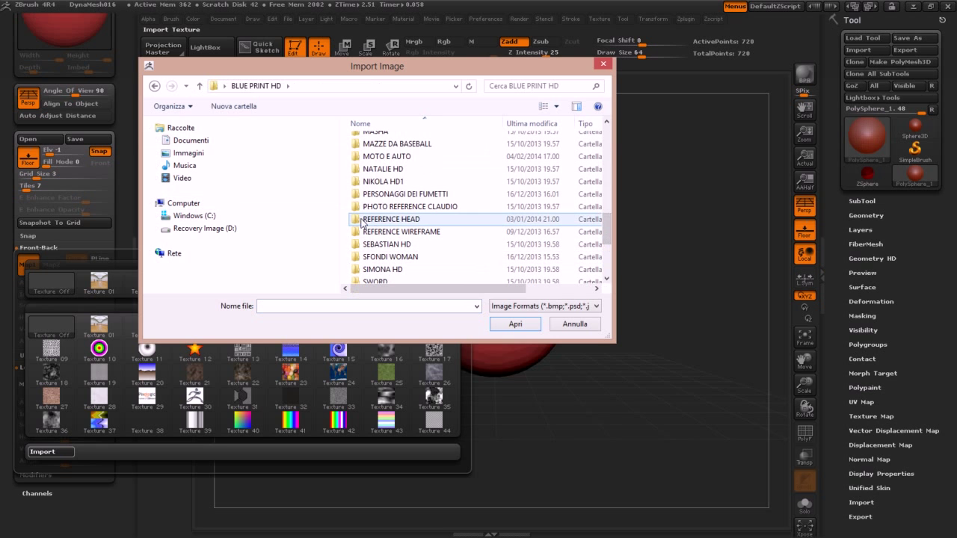
{"action": "left_click", "coordinate": [359, 220]}
{"action": "double_click", "coordinate": [359, 220]}
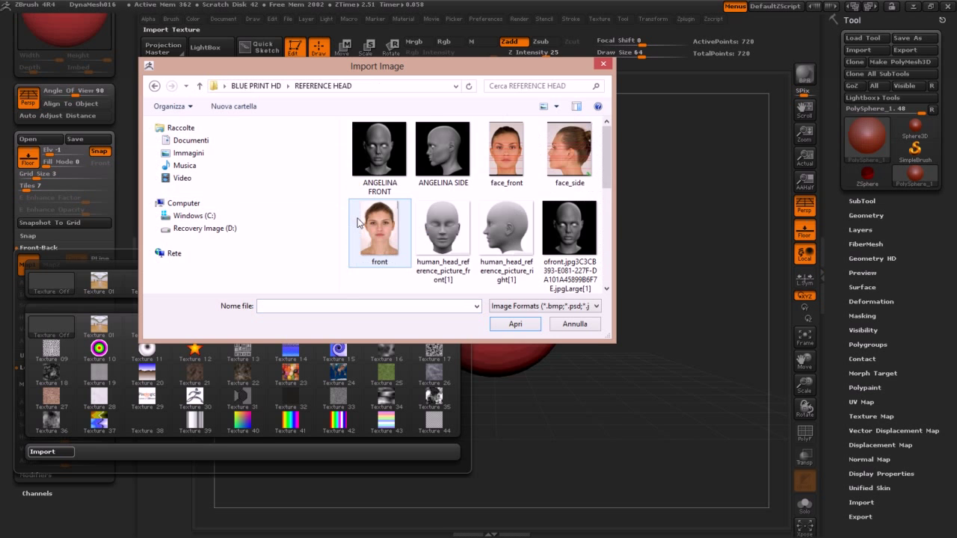
{"action": "double_click", "coordinate": [443, 228]}
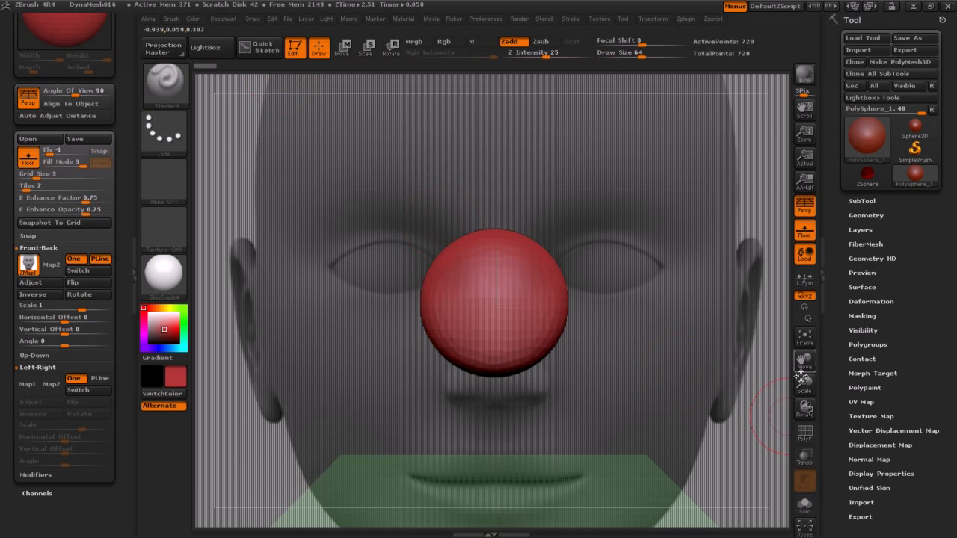
Step: Set Draw Size to 1 and scroll the tray down to the Left-Right wall settings
{"action": "mouse_move", "coordinate": [804, 383]}
{"action": "left_mouse_down"}
{"action": "mouse_move", "coordinate": [797, 303]}
{"action": "mouse_move", "coordinate": [798, 320]}
{"action": "left_mouse_up"}
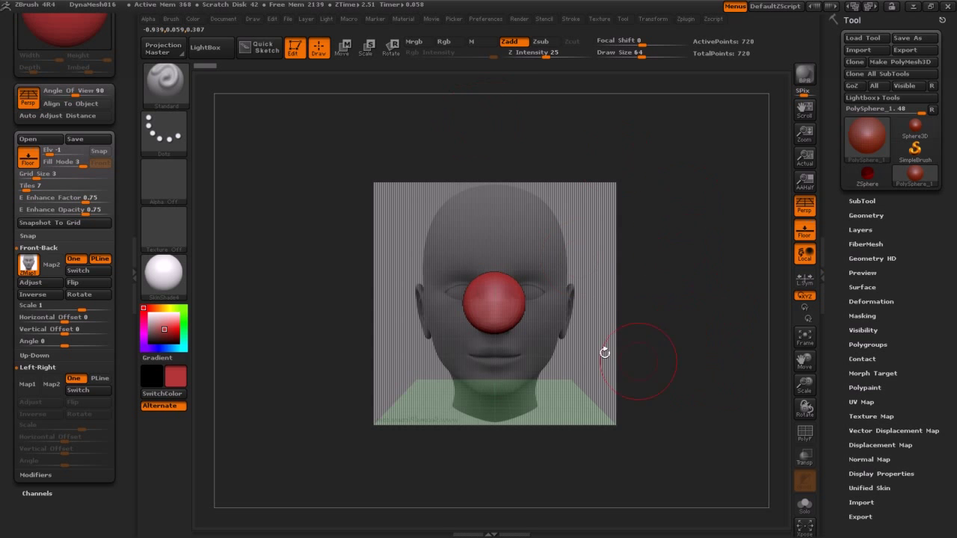
{"action": "mouse_move", "coordinate": [718, 387]}
{"action": "left_mouse_down"}
{"action": "mouse_move", "coordinate": [611, 381]}
{"action": "mouse_move", "coordinate": [628, 336]}
{"action": "left_mouse_up"}
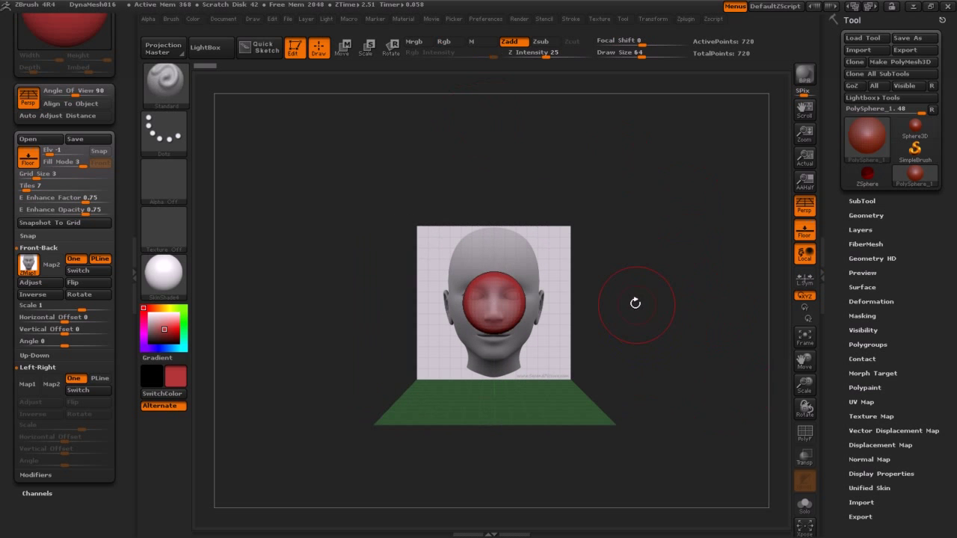
{"action": "key", "text": "s"}
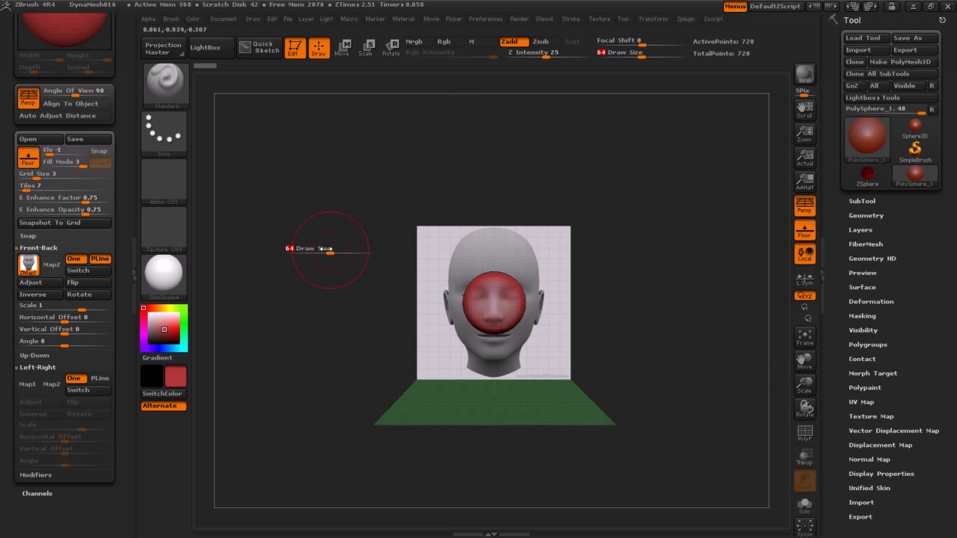
{"action": "left_click_drag", "start_coordinate": [331, 249], "coordinate": [277, 250]}
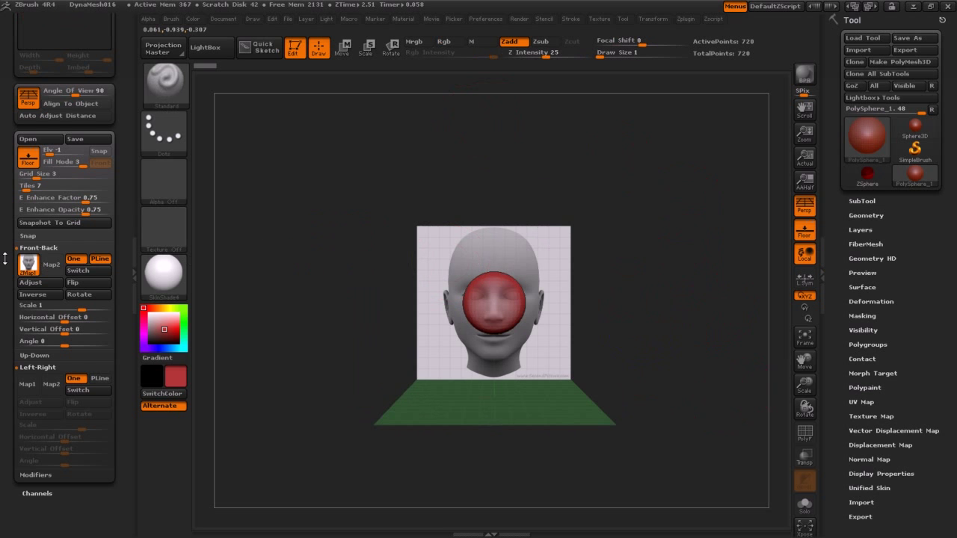
{"action": "left_click_drag", "start_coordinate": [3, 259], "coordinate": [3, 222]}
{"action": "scroll", "coordinate": [3, 224], "scroll_direction": "down", "scroll_amount": 3}
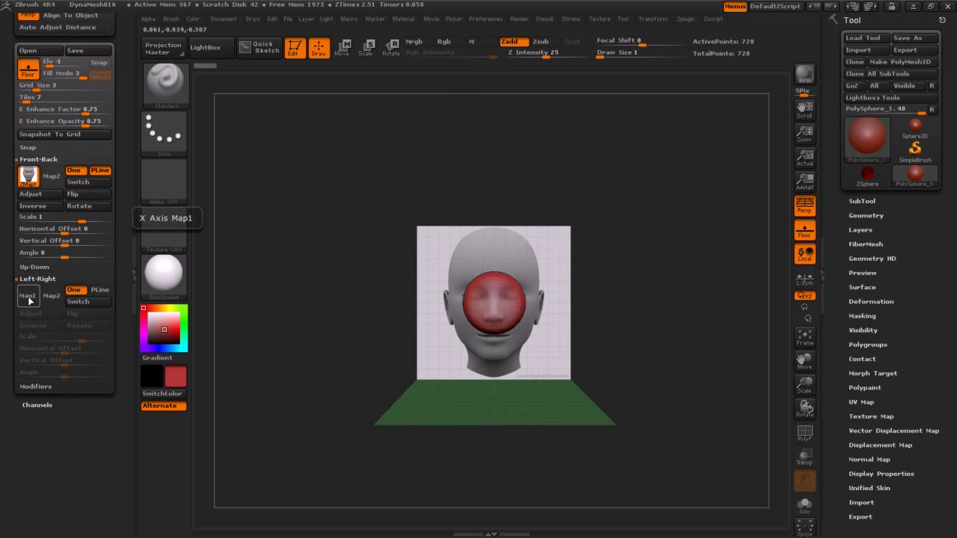
Step: Import the REF side-profile image onto the Left-Right wall and rotate to check it
{"action": "left_click", "coordinate": [28, 297]}
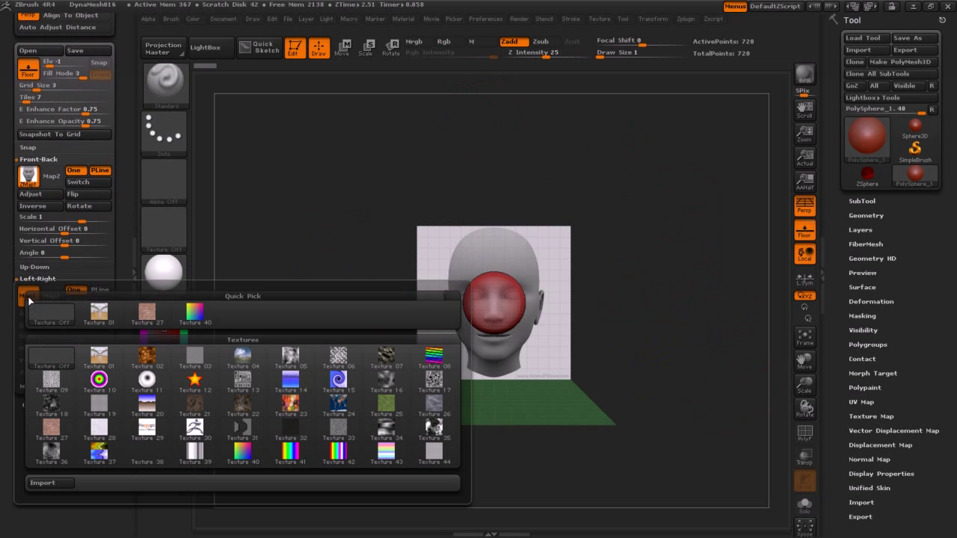
{"action": "left_click", "coordinate": [51, 483]}
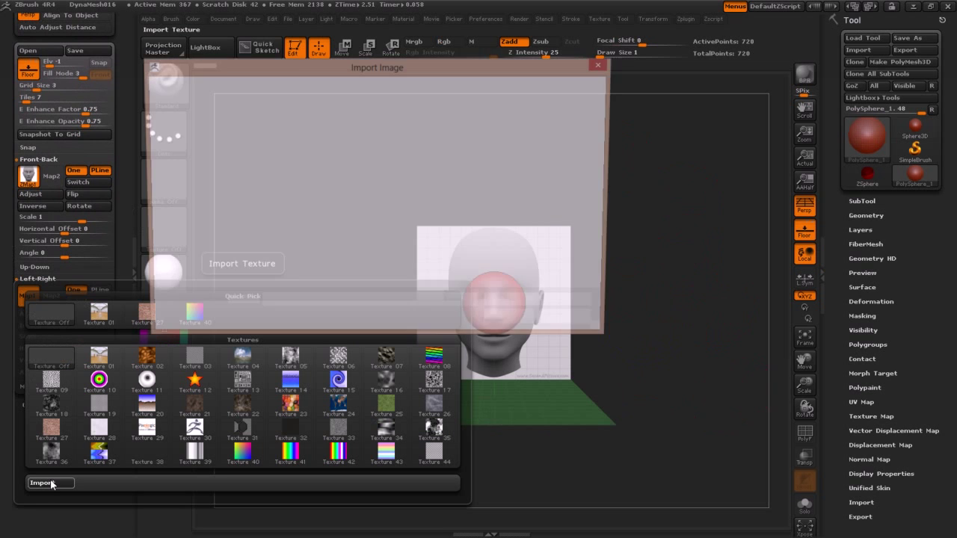
{"action": "left_click_drag", "start_coordinate": [608, 159], "coordinate": [608, 203]}
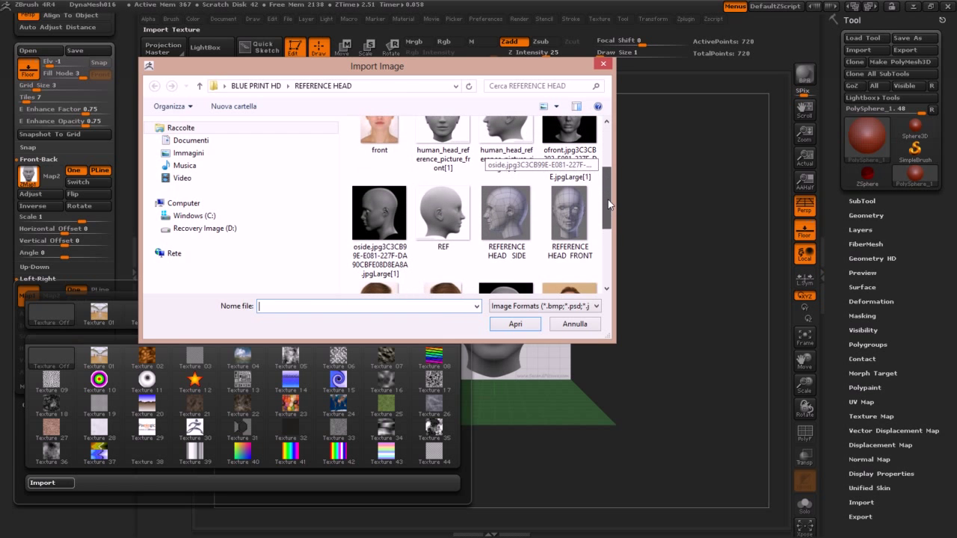
{"action": "double_click", "coordinate": [442, 216]}
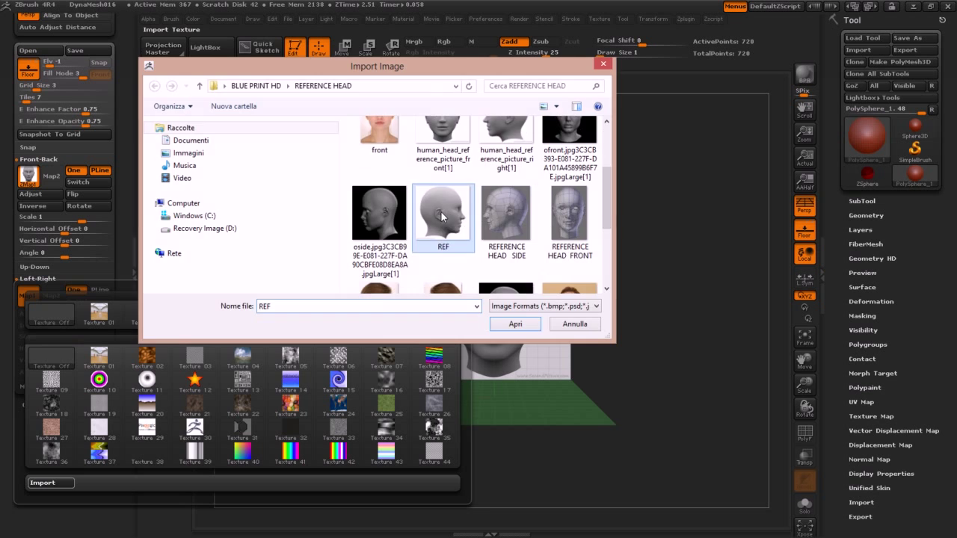
{"action": "mouse_move", "coordinate": [441, 165]}
{"action": "left_mouse_down"}
{"action": "mouse_move", "coordinate": [494, 165]}
{"action": "mouse_move", "coordinate": [456, 163]}
{"action": "mouse_move", "coordinate": [501, 155]}
{"action": "mouse_move", "coordinate": [461, 152]}
{"action": "left_mouse_up"}
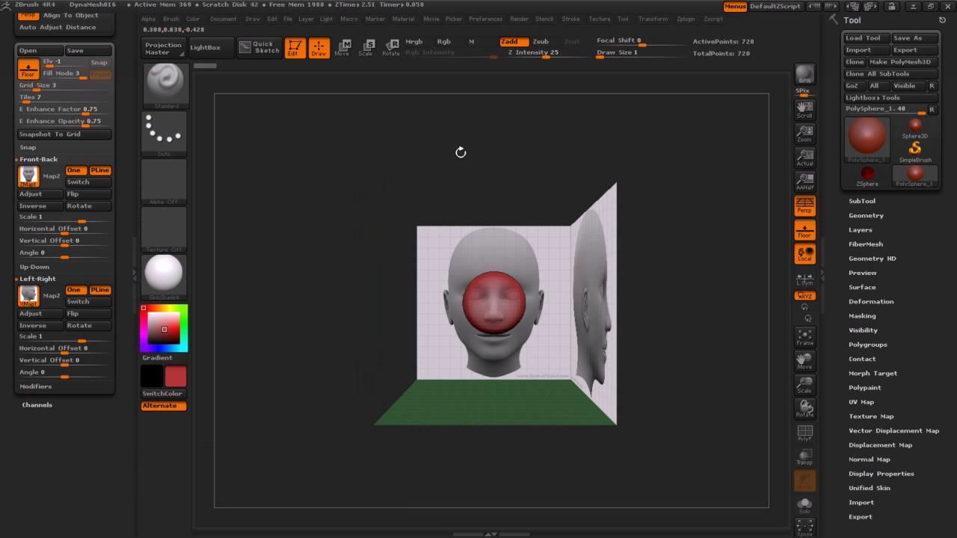
Step: Turn off perspective, collapse the left tray and zoom in on the sphere and front reference
{"action": "left_click", "coordinate": [805, 207]}
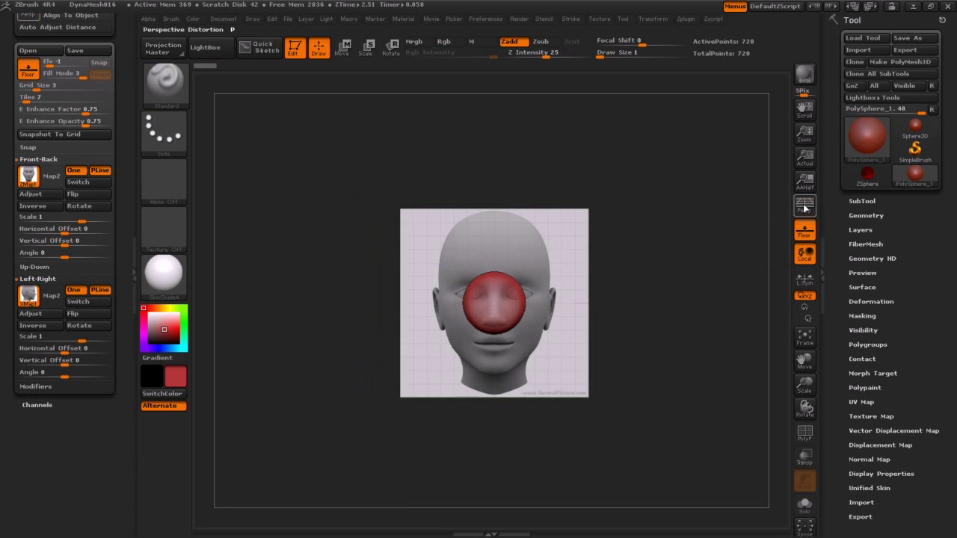
{"action": "left_click", "coordinate": [134, 276]}
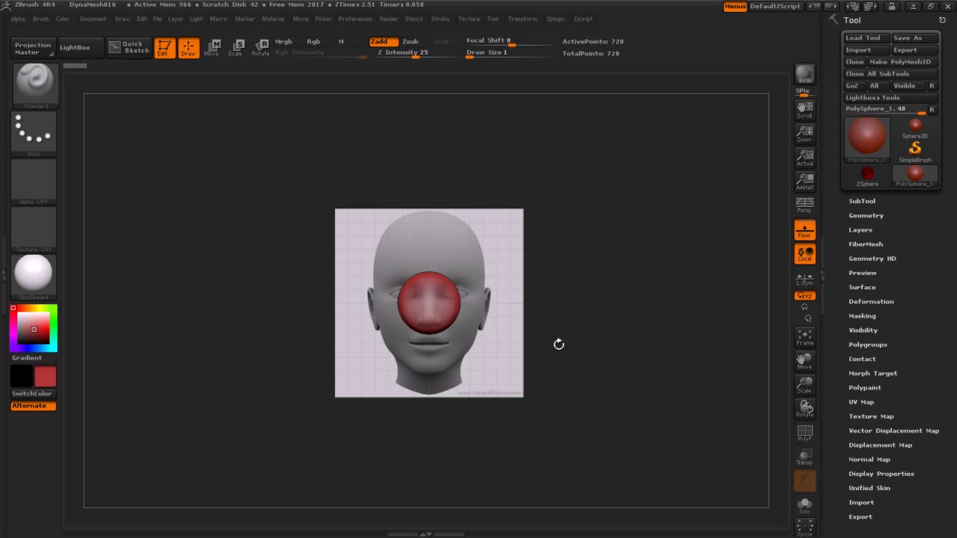
{"action": "left_click_drag", "start_coordinate": [799, 385], "coordinate": [803, 390]}
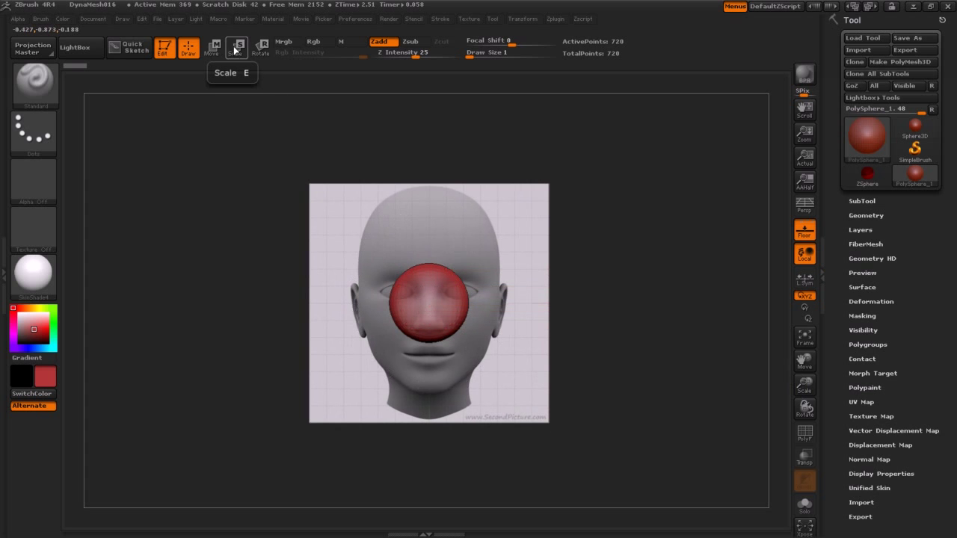
Step: Scale the PolySphere with the transpose line to cover the reference head, then return to Draw
{"action": "left_click", "coordinate": [235, 49]}
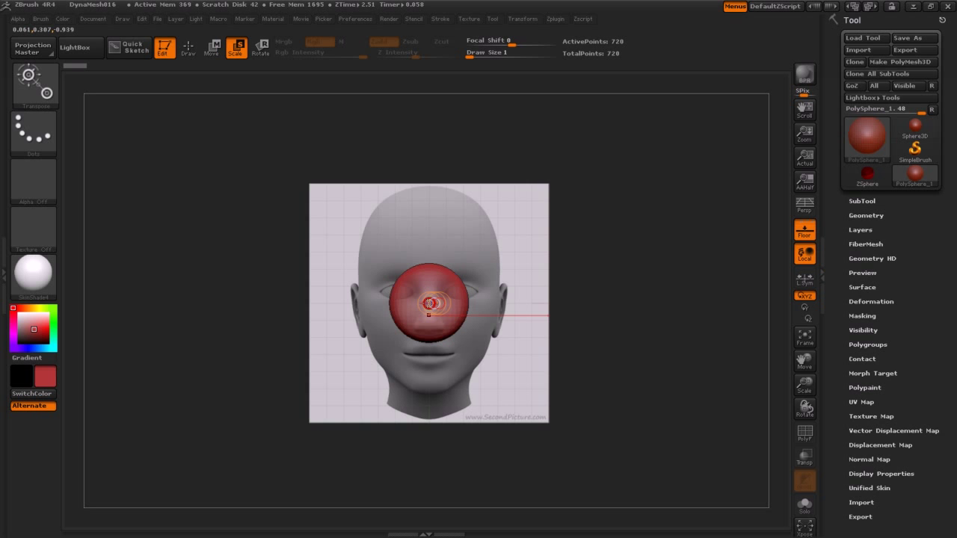
{"action": "left_click_drag", "start_coordinate": [430, 303], "coordinate": [429, 153]}
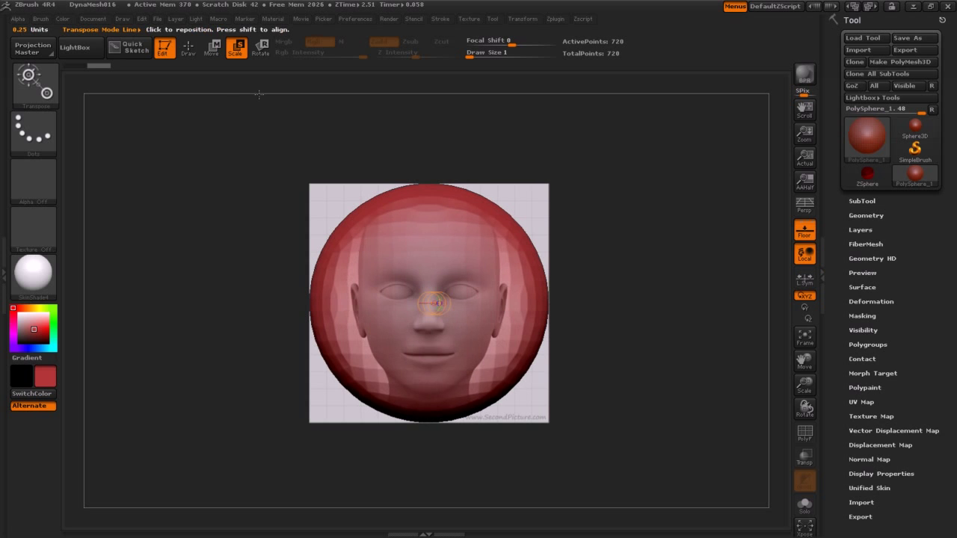
{"action": "left_click", "coordinate": [187, 47]}
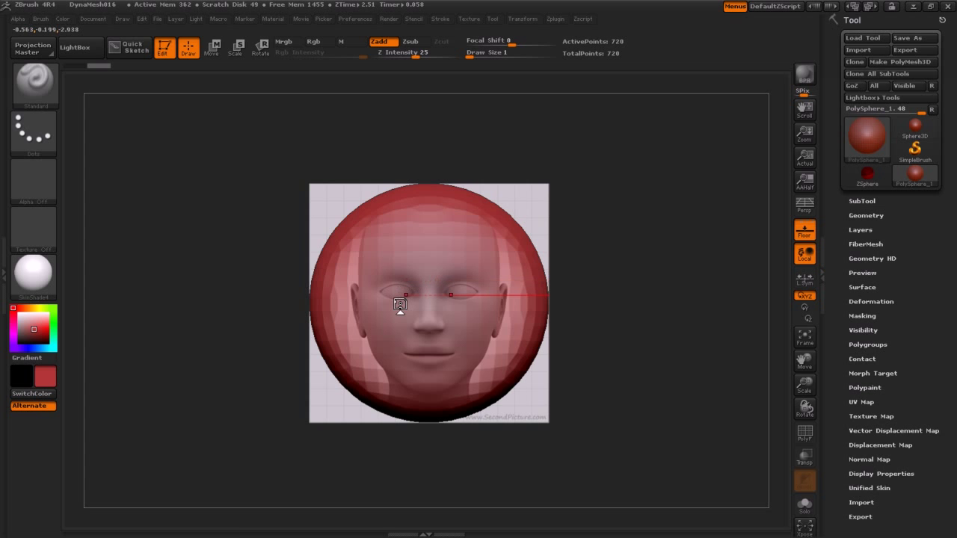
Step: Test transpose lines across eyes, forehead, chin and mouth, then raise Draw Size to 162
{"action": "mouse_move", "coordinate": [400, 304]}
{"action": "left_mouse_down"}
{"action": "mouse_move", "coordinate": [380, 294]}
{"action": "mouse_move", "coordinate": [397, 315]}
{"action": "mouse_move", "coordinate": [381, 331]}
{"action": "mouse_move", "coordinate": [380, 293]}
{"action": "mouse_move", "coordinate": [379, 324]}
{"action": "mouse_move", "coordinate": [392, 308]}
{"action": "left_mouse_up"}
{"action": "left_click_drag", "start_coordinate": [407, 207], "coordinate": [445, 202]}
{"action": "mouse_move", "coordinate": [421, 394]}
{"action": "left_mouse_down"}
{"action": "mouse_move", "coordinate": [448, 394]}
{"action": "mouse_move", "coordinate": [466, 196]}
{"action": "left_mouse_up"}
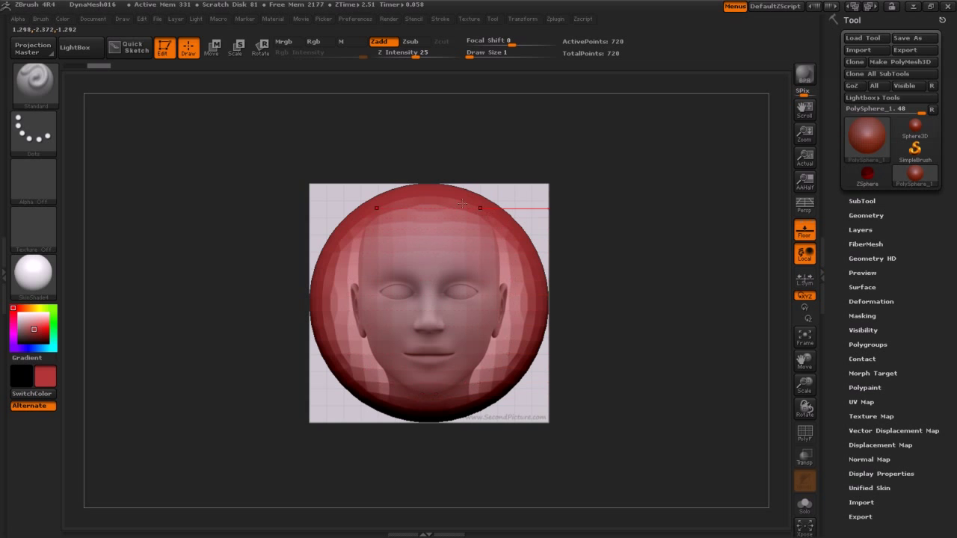
{"action": "mouse_move", "coordinate": [391, 195]}
{"action": "left_mouse_down"}
{"action": "mouse_move", "coordinate": [391, 340]}
{"action": "mouse_move", "coordinate": [396, 201]}
{"action": "mouse_move", "coordinate": [421, 383]}
{"action": "mouse_move", "coordinate": [438, 202]}
{"action": "mouse_move", "coordinate": [361, 296]}
{"action": "mouse_move", "coordinate": [395, 331]}
{"action": "mouse_move", "coordinate": [439, 349]}
{"action": "mouse_move", "coordinate": [378, 281]}
{"action": "left_mouse_up"}
{"action": "key", "text": "s"}
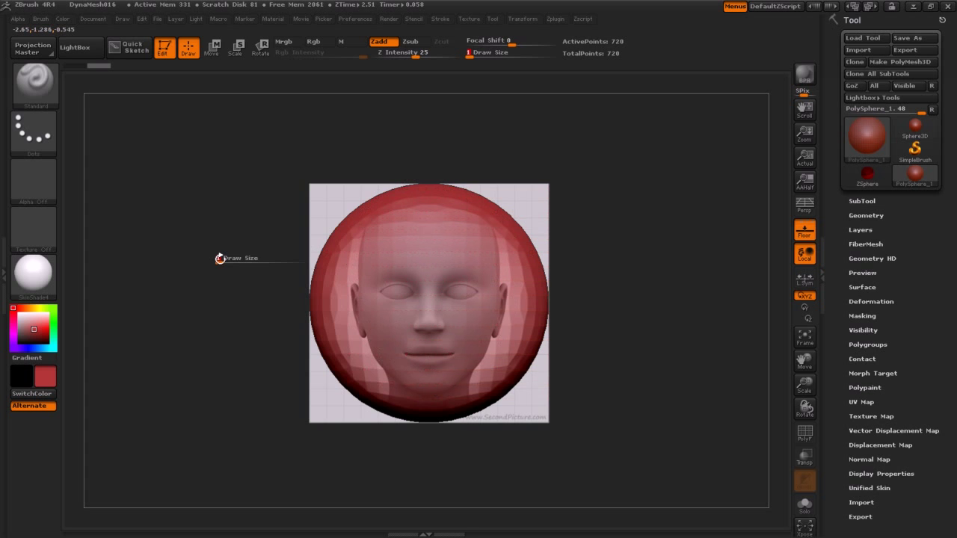
{"action": "left_click_drag", "start_coordinate": [219, 258], "coordinate": [287, 261]}
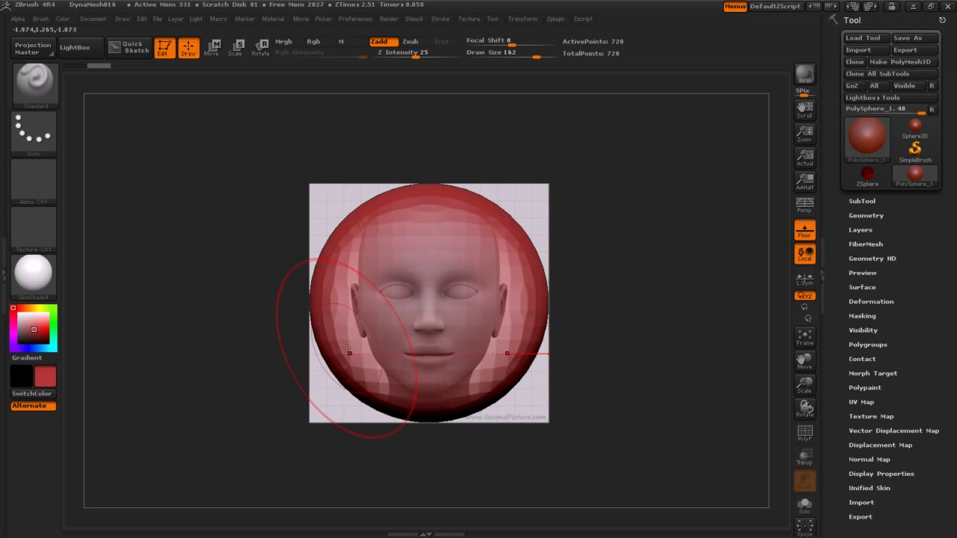
Step: Filter the brush picker to M brushes and select Move Topological
{"action": "left_click", "coordinate": [34, 85]}
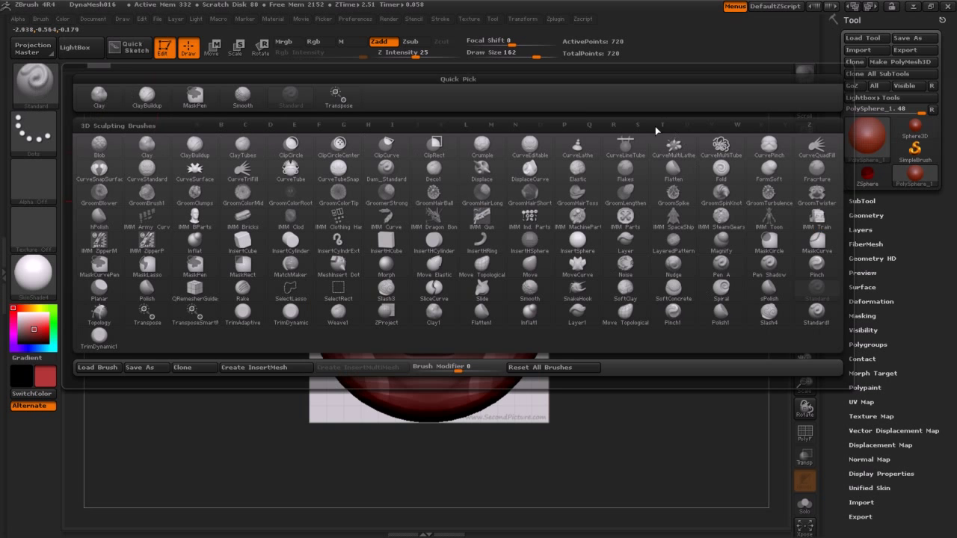
{"action": "left_click", "coordinate": [491, 125]}
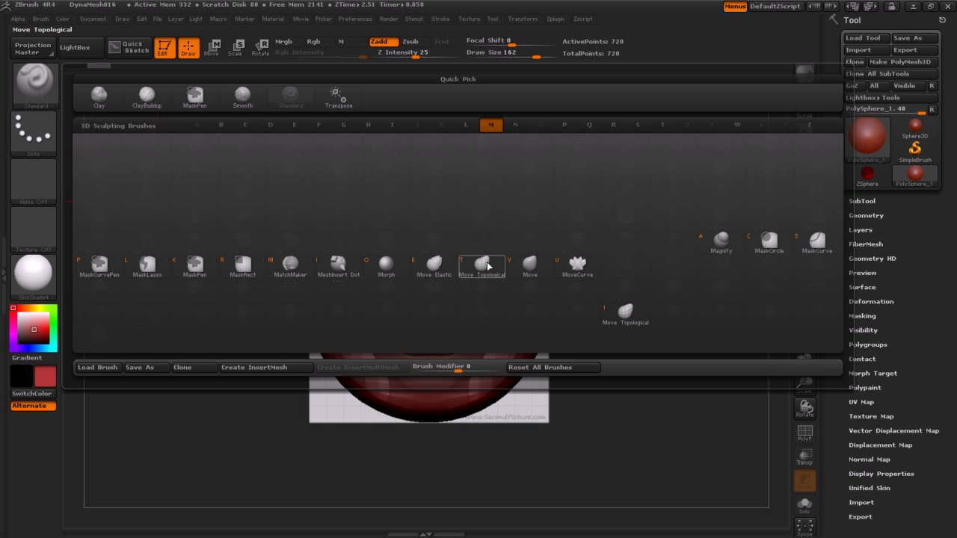
{"action": "mouse_move", "coordinate": [481, 268]}
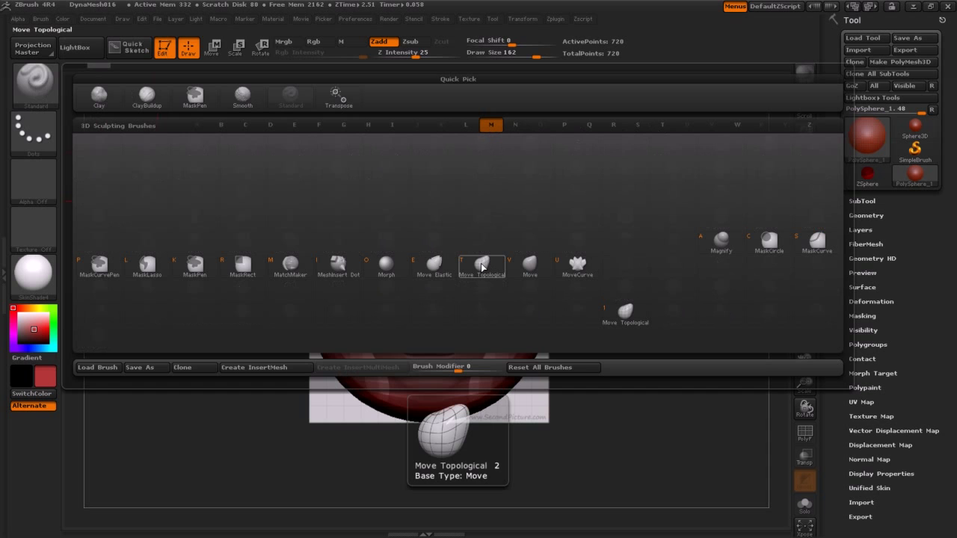
{"action": "left_click", "coordinate": [482, 268]}
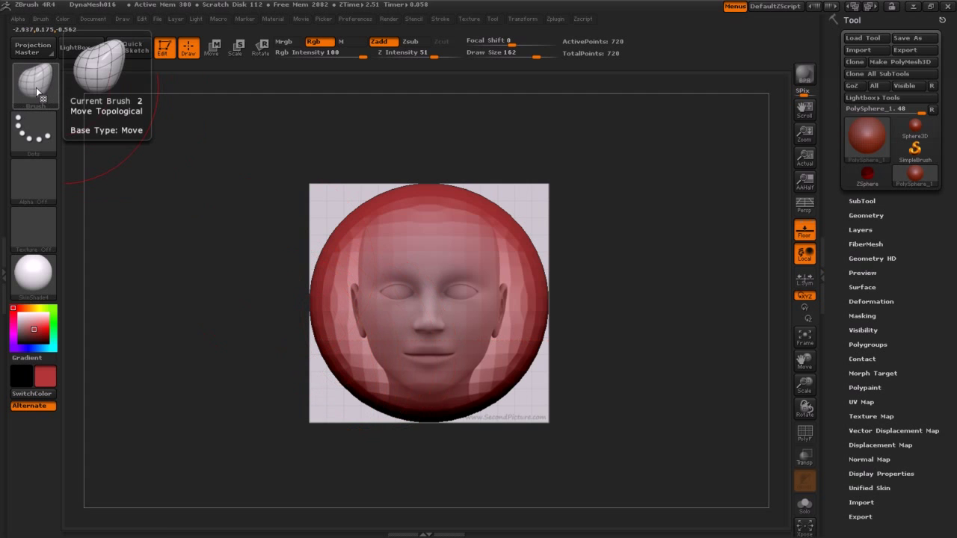
Step: Try the BCL, BDS and BST brush hotkeys, returning to Clay
{"action": "key", "text": "b"}
{"action": "key", "text": "c"}
{"action": "key", "text": "l"}
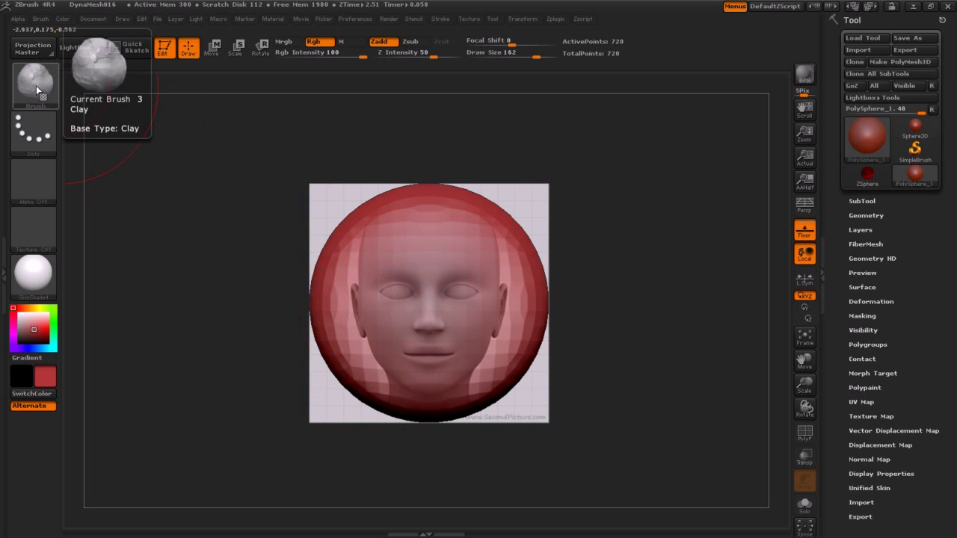
{"action": "key", "text": "b"}
{"action": "key", "text": "d"}
{"action": "key", "text": "s"}
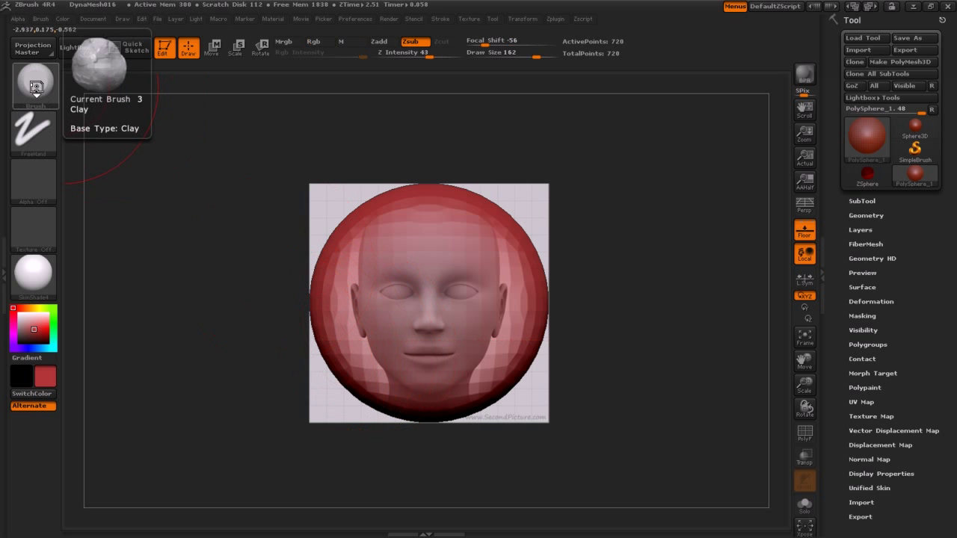
{"action": "key", "text": "b"}
{"action": "key", "text": "s"}
{"action": "key", "text": "t"}
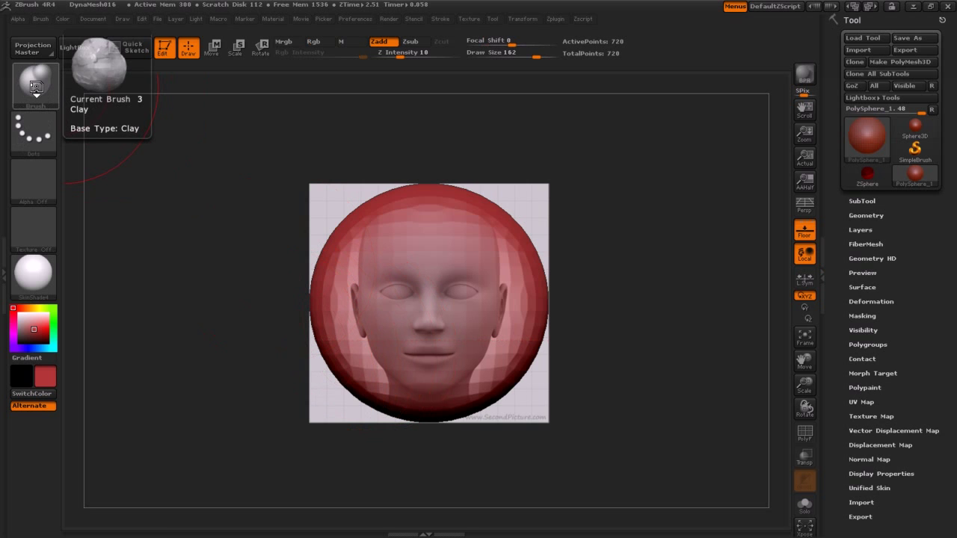
{"action": "key", "text": "b"}
{"action": "key", "text": "c"}
{"action": "key", "text": "l"}
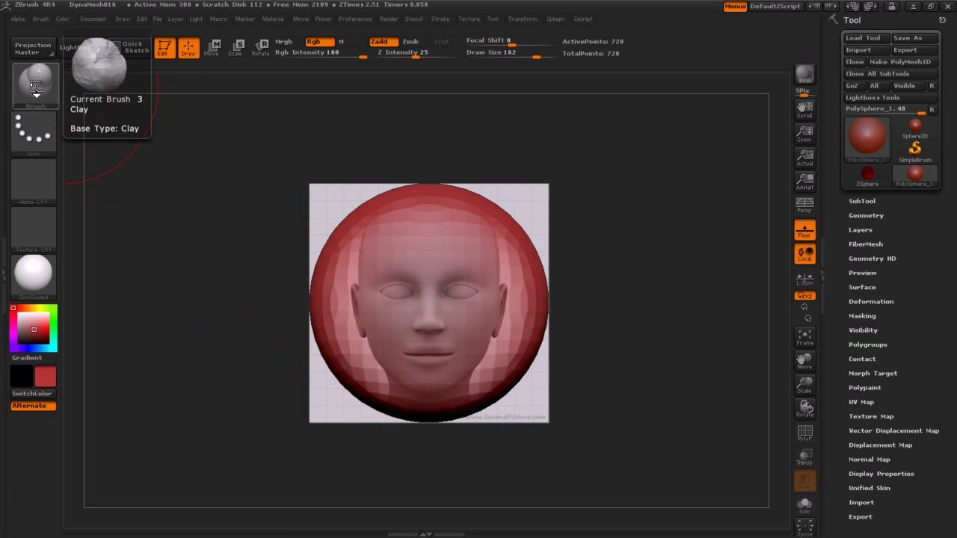
Step: Switch to the Magnify brush (BMA), then the Pinch brush (BPI)
{"action": "key", "text": "b"}
{"action": "key", "text": "m"}
{"action": "key", "text": "a"}
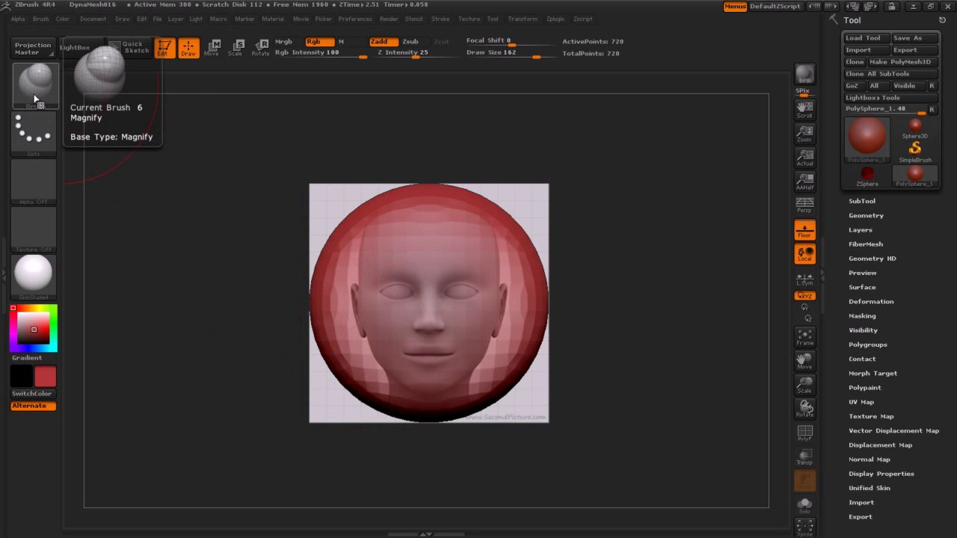
{"action": "key", "text": "b"}
{"action": "key", "text": "p"}
{"action": "key", "text": "i"}
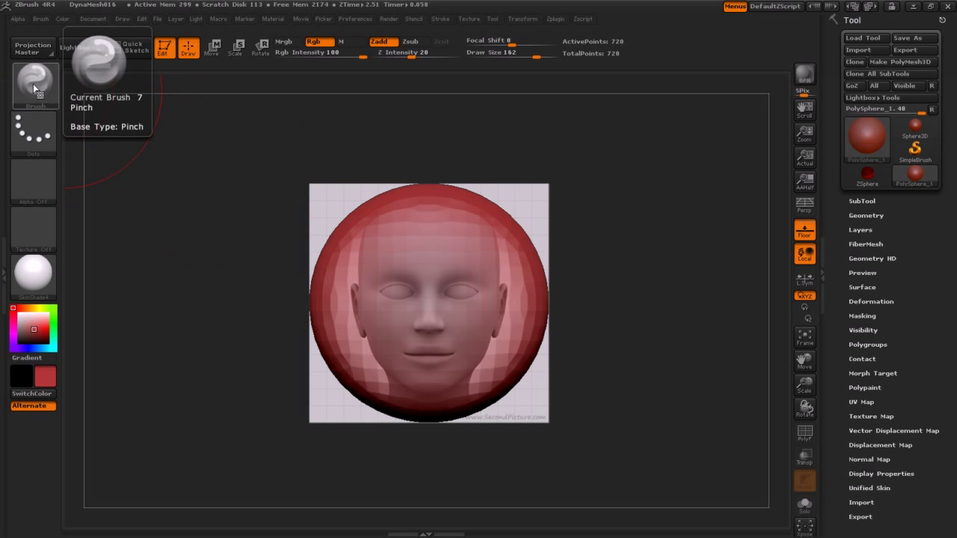
Step: Go back to Standard (BST), then make Clay (BCL) the active brush
{"action": "key", "text": "b"}
{"action": "key", "text": "s"}
{"action": "key", "text": "t"}
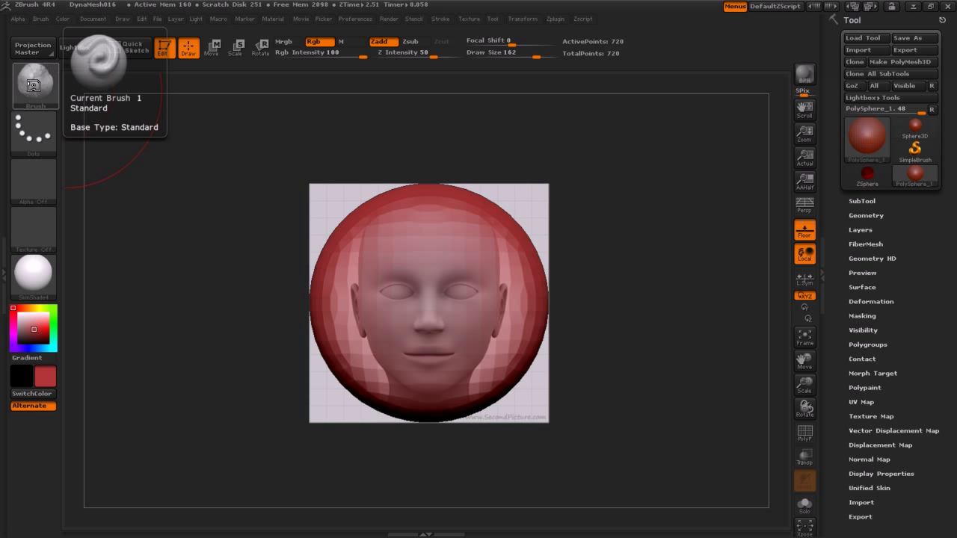
{"action": "key", "text": "b"}
{"action": "key", "text": "c"}
{"action": "key", "text": "l"}
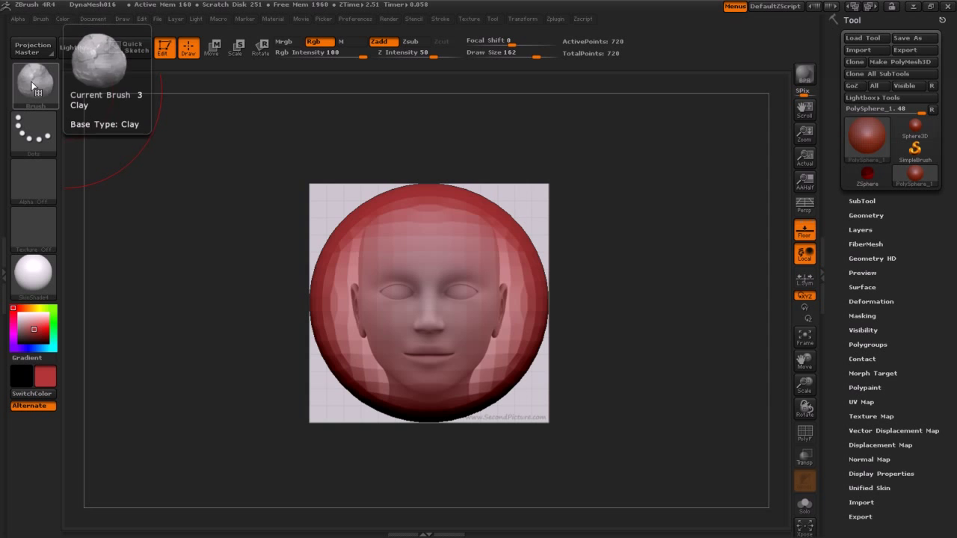
{"action": "left_click", "coordinate": [33, 84]}
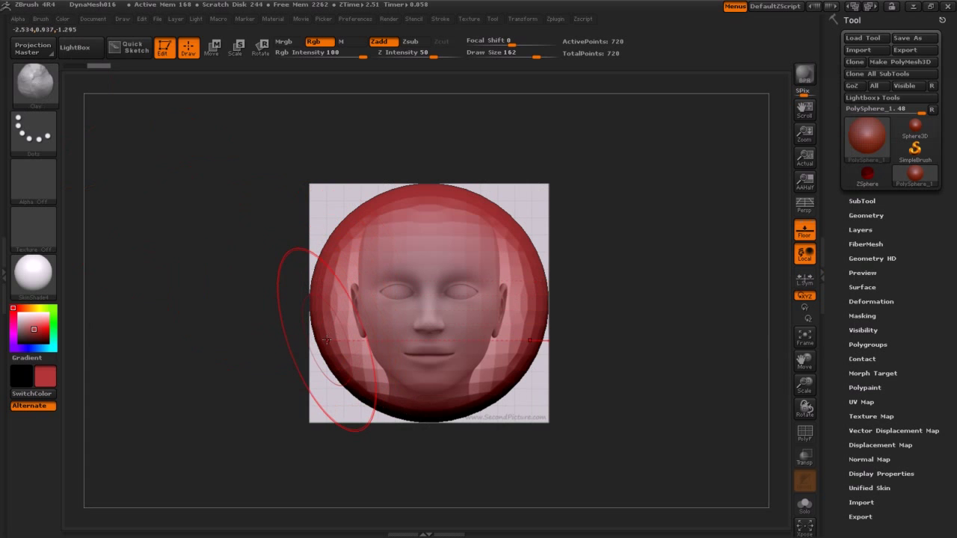
Step: Try a lower-side bulge, undo it, and push the sphere's sides slightly inward with Move Topological
{"action": "left_click_drag", "start_coordinate": [340, 335], "coordinate": [329, 337]}
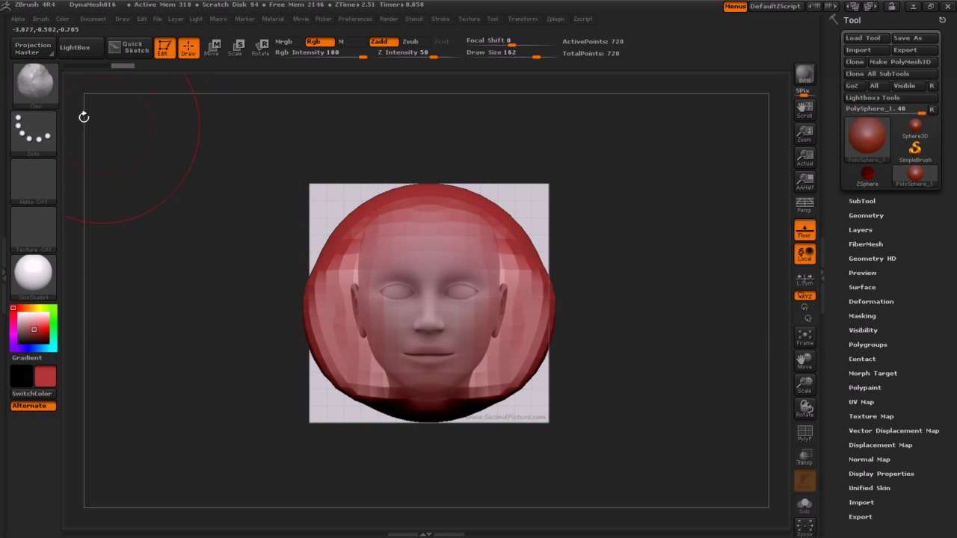
{"action": "left_click", "coordinate": [98, 66]}
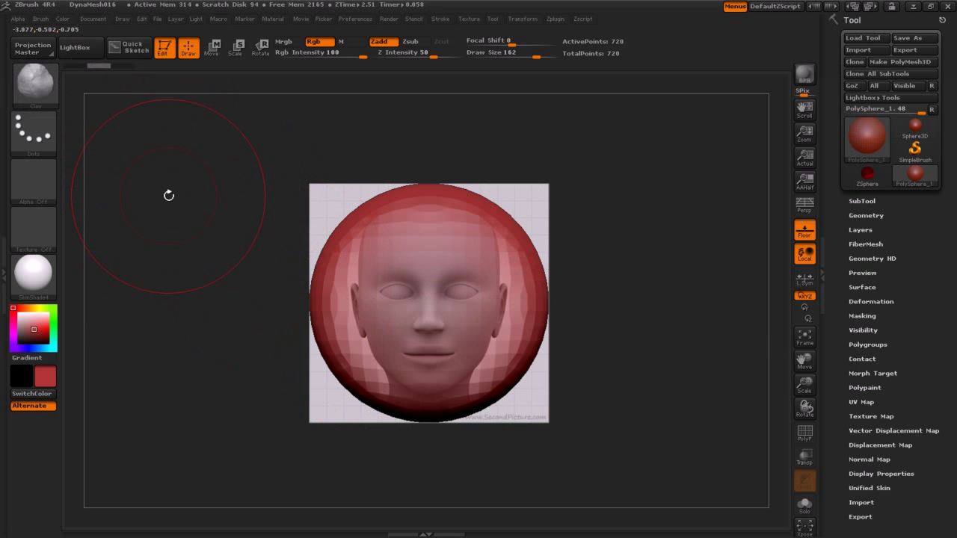
{"action": "key", "text": "b"}
{"action": "key", "text": "m"}
{"action": "key", "text": "t"}
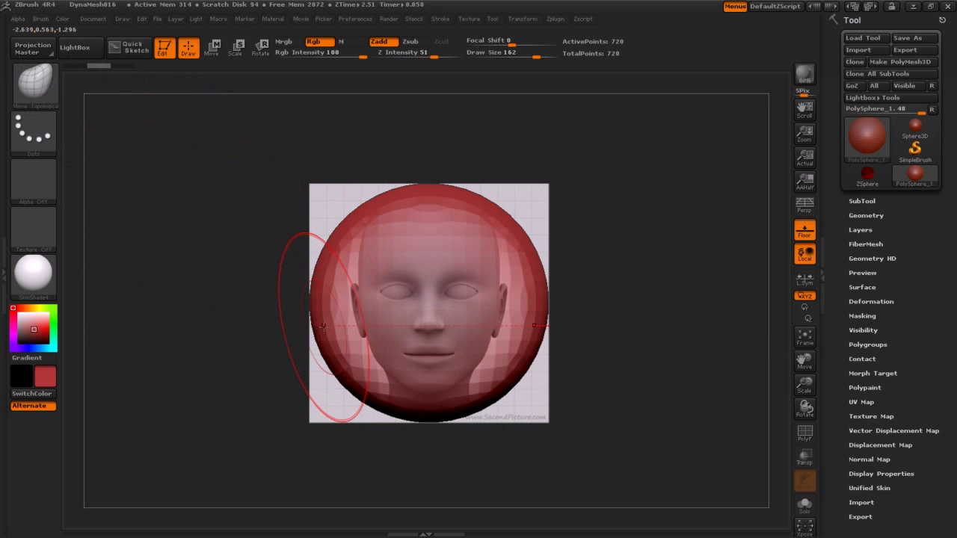
{"action": "mouse_move", "coordinate": [326, 327]}
{"action": "left_mouse_down"}
{"action": "mouse_move", "coordinate": [352, 354]}
{"action": "mouse_move", "coordinate": [355, 321]}
{"action": "mouse_move", "coordinate": [335, 304]}
{"action": "mouse_move", "coordinate": [318, 305]}
{"action": "mouse_move", "coordinate": [244, 147]}
{"action": "mouse_move", "coordinate": [207, 150]}
{"action": "left_mouse_up"}
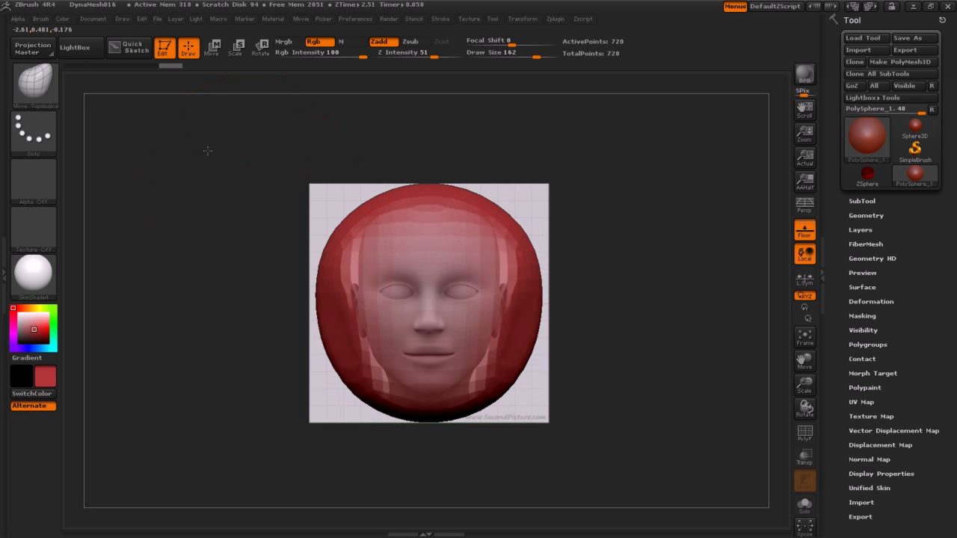
Step: Shift-smooth the head's left and right sides to follow the front reference outline
{"action": "key", "text": "shift"}
{"action": "mouse_move", "coordinate": [320, 304]}
{"action": "left_mouse_down", "text": "shift"}
{"action": "mouse_move", "coordinate": [324, 311]}
{"action": "mouse_move", "coordinate": [321, 299]}
{"action": "left_mouse_up", "text": "shift"}
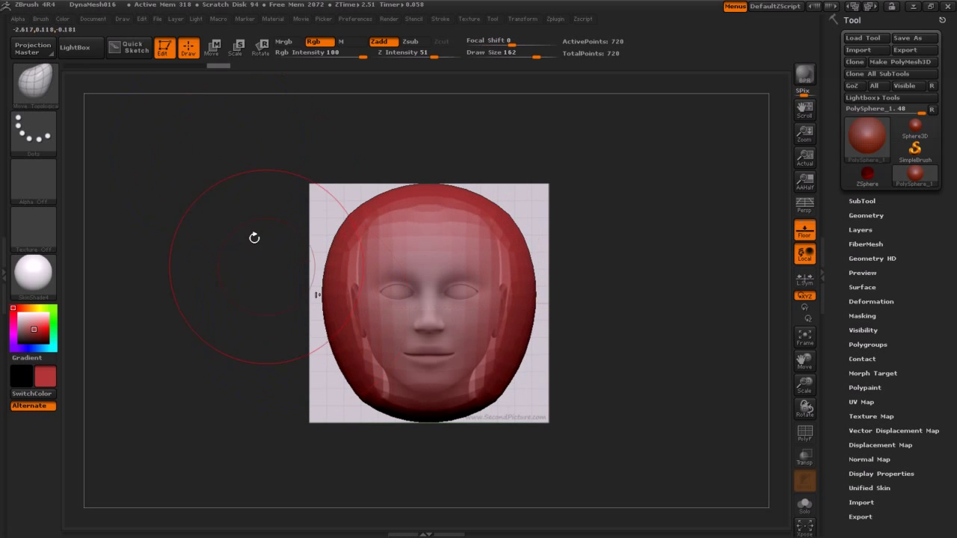
{"action": "left_click_drag", "start_coordinate": [255, 199], "coordinate": [240, 202]}
{"action": "left_click_drag", "start_coordinate": [333, 224], "coordinate": [329, 404], "text": "shift"}
{"action": "mouse_move", "coordinate": [329, 246]}
{"action": "left_mouse_down", "text": "shift"}
{"action": "mouse_move", "coordinate": [329, 320]}
{"action": "mouse_move", "coordinate": [340, 329]}
{"action": "mouse_move", "coordinate": [363, 323]}
{"action": "mouse_move", "coordinate": [364, 333]}
{"action": "mouse_move", "coordinate": [360, 313]}
{"action": "mouse_move", "coordinate": [336, 325]}
{"action": "left_mouse_up", "text": "shift"}
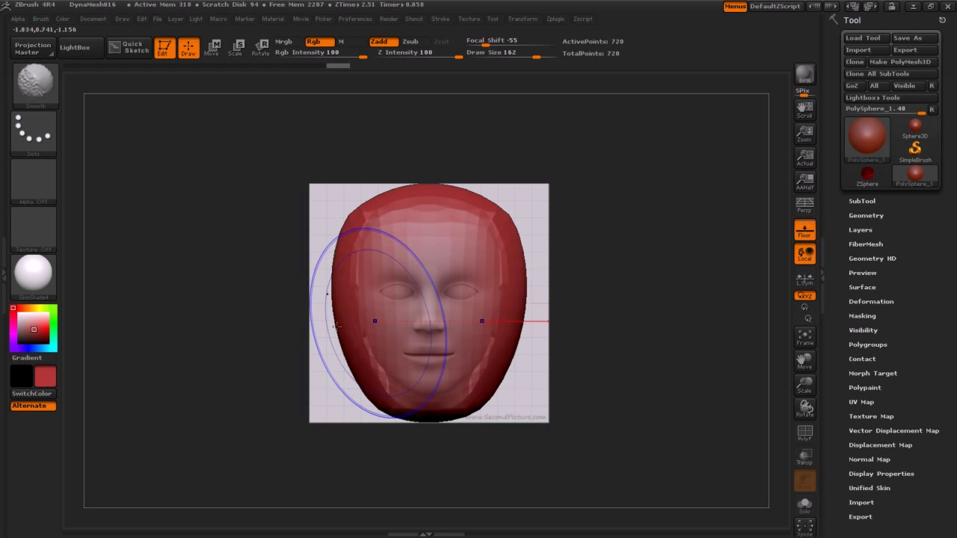
{"action": "left_click_drag", "start_coordinate": [337, 325], "coordinate": [350, 367], "text": "shift"}
Step: Go back to the Move Topological brush and rotate the head to side profile
{"action": "key", "text": "b"}
{"action": "key", "text": "m"}
{"action": "key", "text": "t"}
{"action": "left_click_drag", "start_coordinate": [240, 151], "coordinate": [303, 150], "text": "shift"}
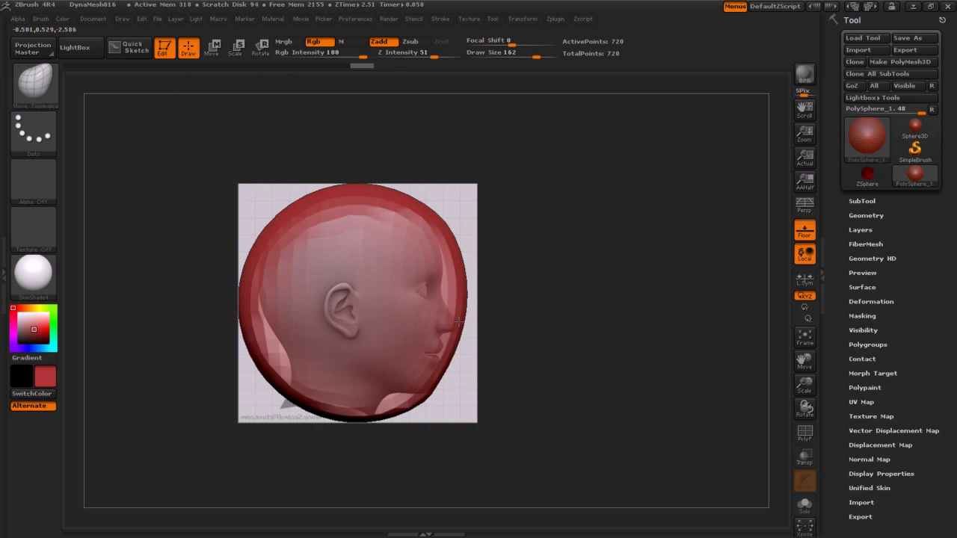
Step: Smooth the profile's nose, lips and lower back edge of the head
{"action": "mouse_move", "coordinate": [459, 320]}
{"action": "left_mouse_down", "text": "shift"}
{"action": "mouse_move", "coordinate": [469, 306]}
{"action": "mouse_move", "coordinate": [460, 308]}
{"action": "mouse_move", "coordinate": [434, 210]}
{"action": "mouse_move", "coordinate": [430, 224]}
{"action": "left_mouse_up", "text": "shift"}
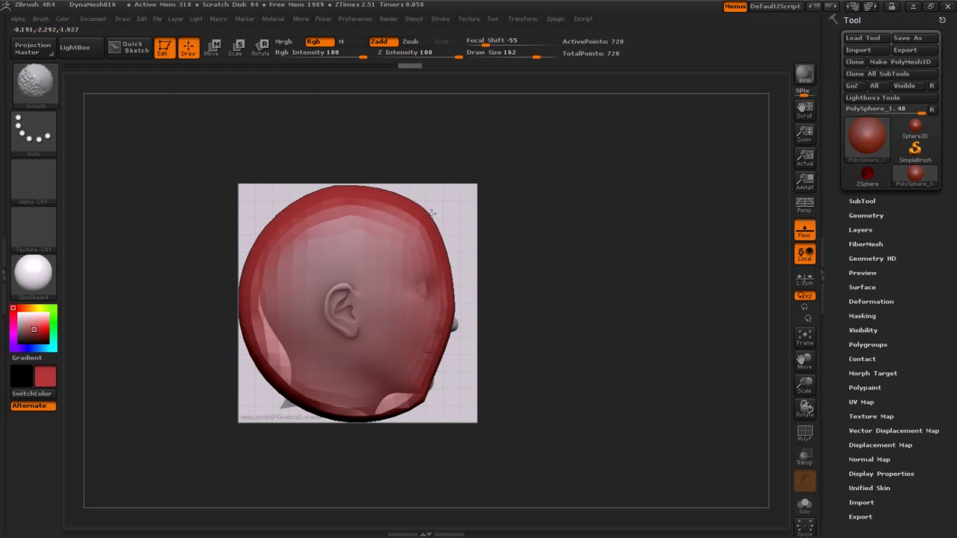
{"action": "mouse_move", "coordinate": [267, 364]}
{"action": "left_mouse_down", "text": "shift"}
{"action": "mouse_move", "coordinate": [287, 362]}
{"action": "mouse_move", "coordinate": [367, 414]}
{"action": "mouse_move", "coordinate": [417, 383]}
{"action": "left_mouse_up", "text": "shift"}
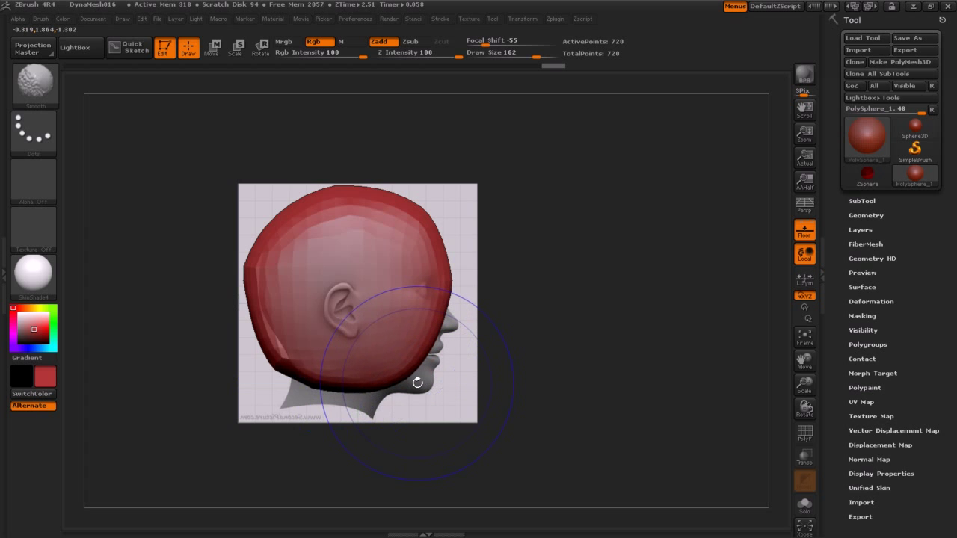
{"action": "key", "text": "shift"}
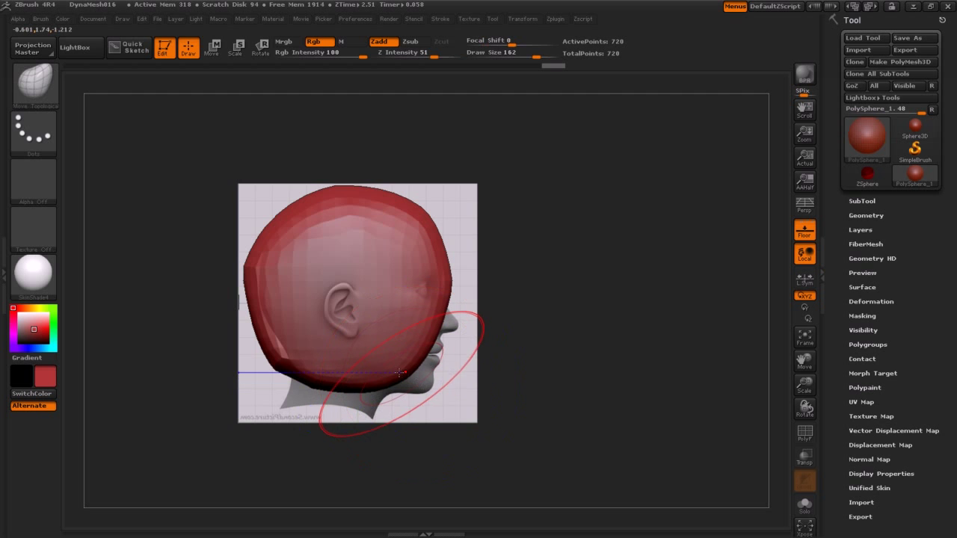
Step: Pull the jaw and chin down, round out the back of the skull, and return to front view
{"action": "left_click_drag", "start_coordinate": [406, 374], "coordinate": [424, 391]}
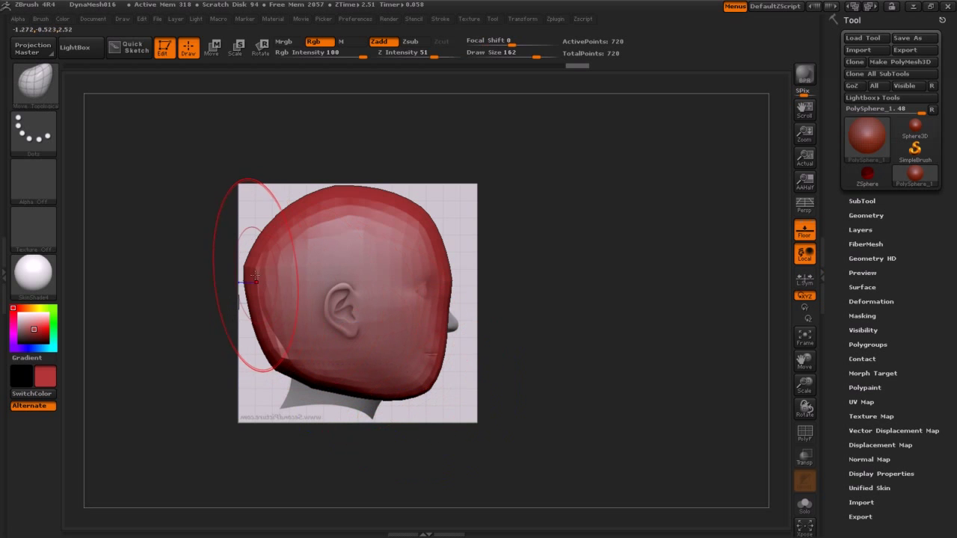
{"action": "mouse_move", "coordinate": [260, 296]}
{"action": "left_mouse_down"}
{"action": "mouse_move", "coordinate": [255, 269]}
{"action": "mouse_move", "coordinate": [446, 278]}
{"action": "mouse_move", "coordinate": [293, 359]}
{"action": "mouse_move", "coordinate": [269, 356]}
{"action": "left_mouse_up"}
{"action": "left_click_drag", "start_coordinate": [548, 376], "coordinate": [508, 374]}
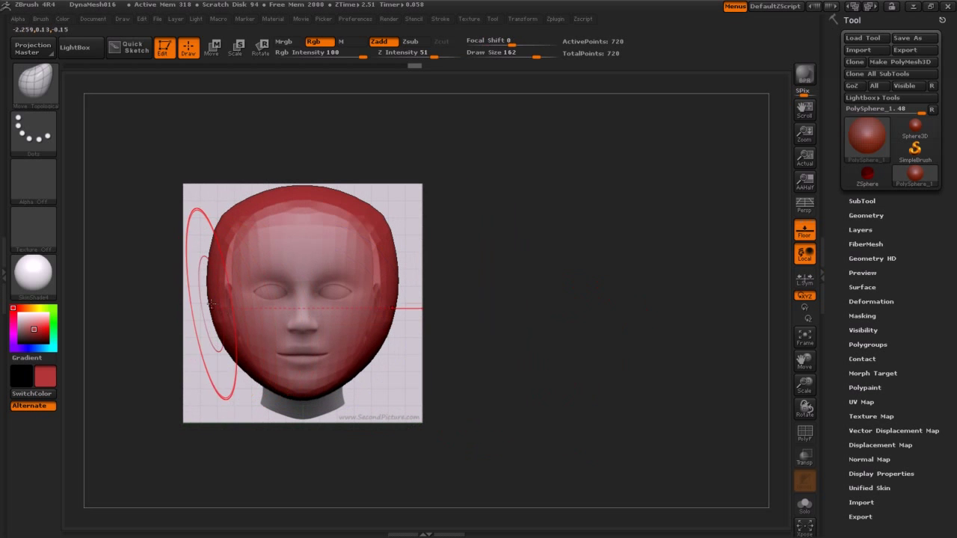
Step: Pull the upper head and lower cheeks inward symmetrically to hug the front reference, then rotate to three-quarter view
{"action": "left_click_drag", "start_coordinate": [211, 303], "coordinate": [226, 231]}
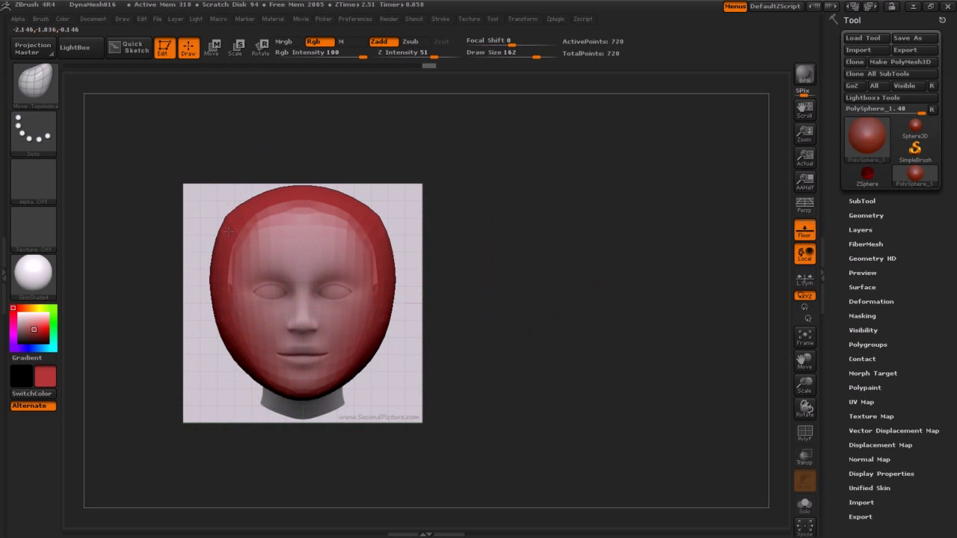
{"action": "left_click_drag", "start_coordinate": [212, 273], "coordinate": [225, 326]}
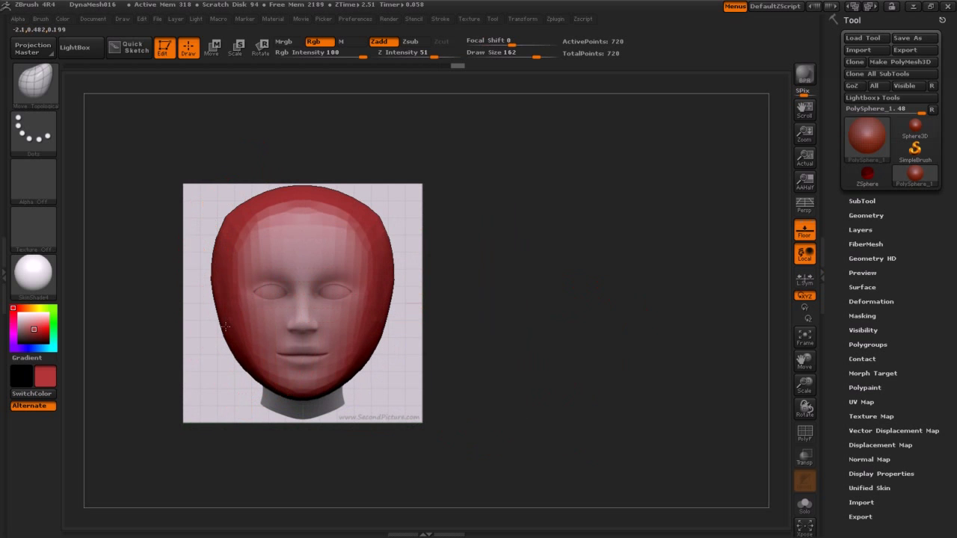
{"action": "left_click_drag", "start_coordinate": [225, 222], "coordinate": [222, 267]}
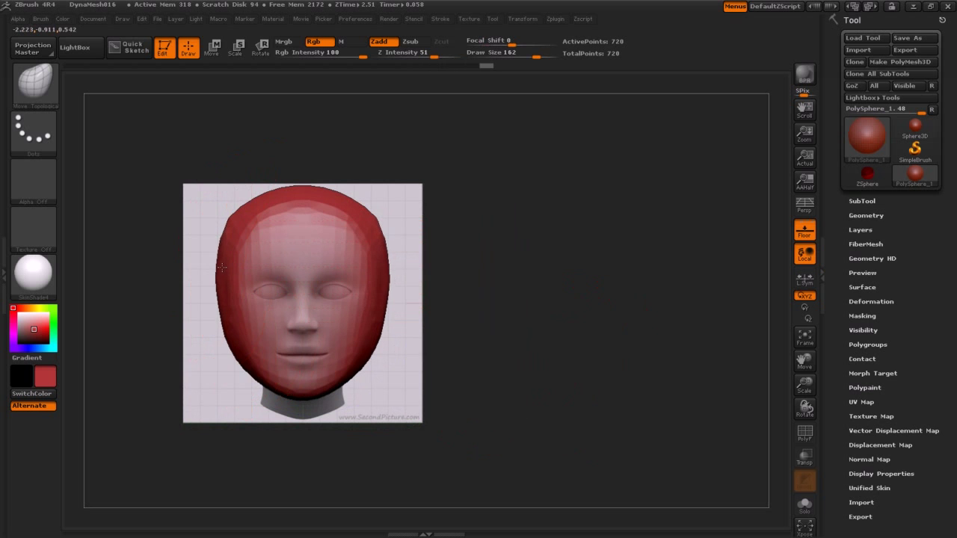
{"action": "left_click_drag", "start_coordinate": [224, 299], "coordinate": [241, 344]}
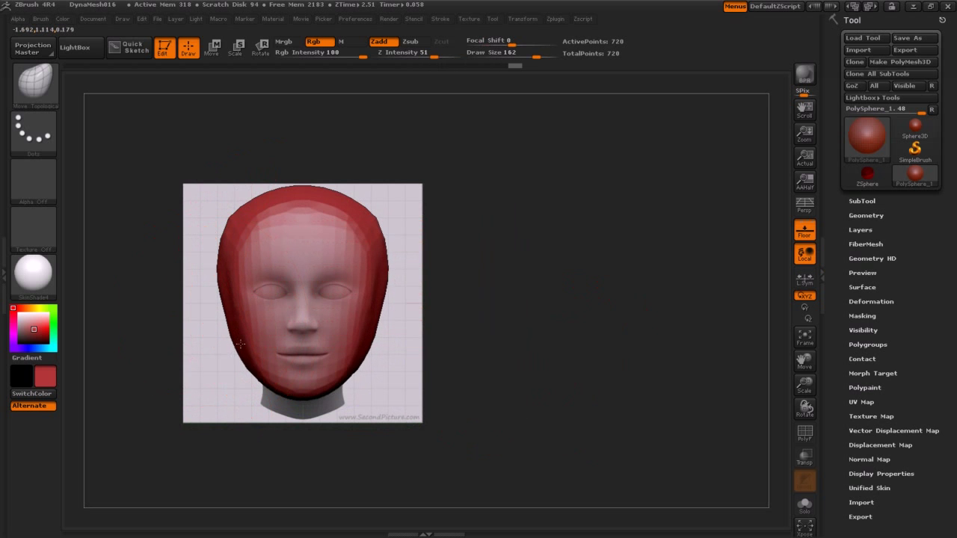
{"action": "left_click_drag", "start_coordinate": [217, 217], "coordinate": [225, 277]}
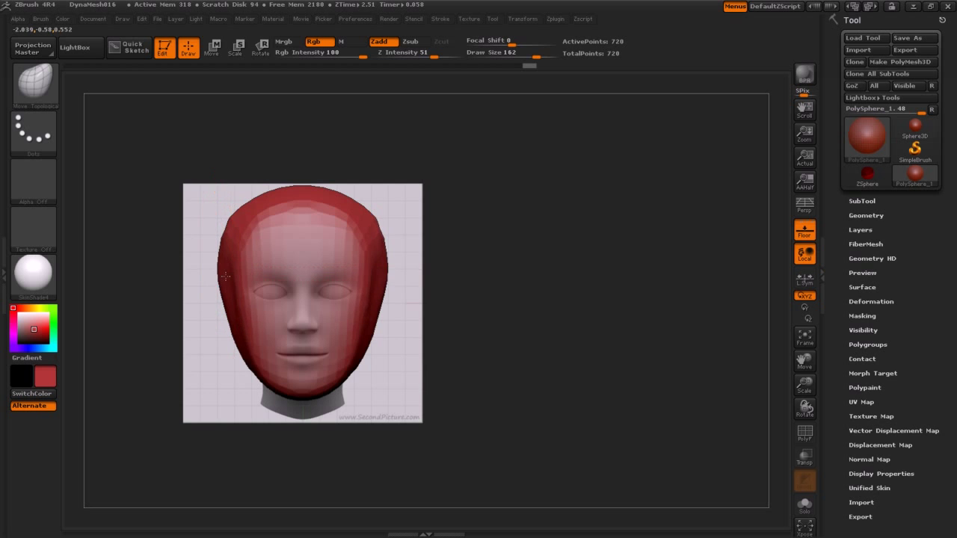
{"action": "mouse_move", "coordinate": [225, 196]}
{"action": "left_mouse_down"}
{"action": "mouse_move", "coordinate": [237, 217]}
{"action": "mouse_move", "coordinate": [213, 284]}
{"action": "mouse_move", "coordinate": [232, 272]}
{"action": "left_mouse_up"}
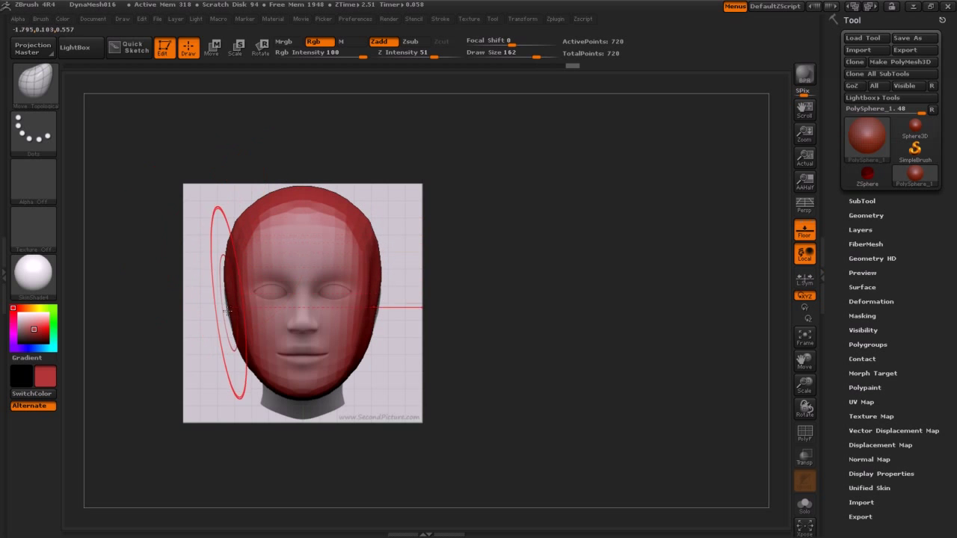
{"action": "mouse_move", "coordinate": [487, 336]}
{"action": "left_mouse_down"}
{"action": "mouse_move", "coordinate": [544, 329]}
{"action": "mouse_move", "coordinate": [483, 275]}
{"action": "mouse_move", "coordinate": [541, 274]}
{"action": "left_mouse_up"}
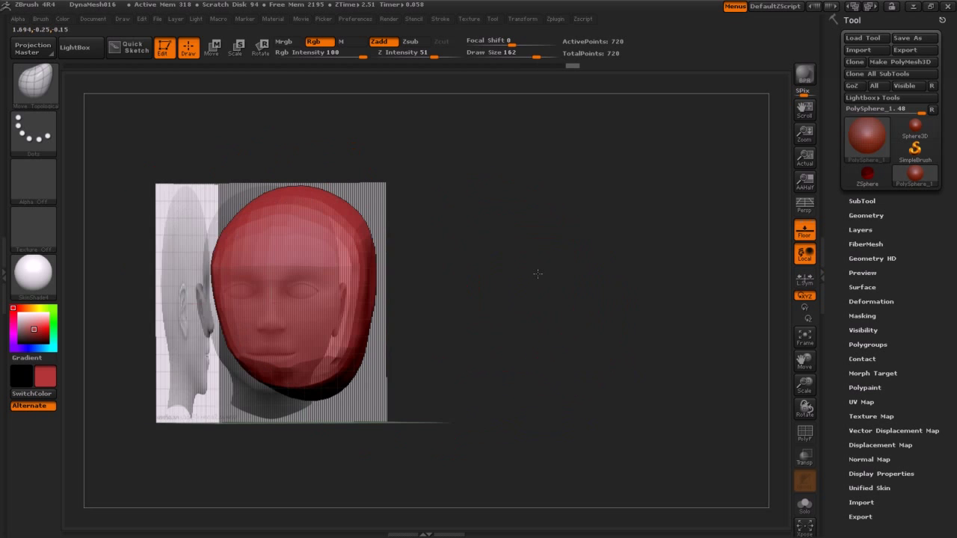
Step: Hide the floor and reference images, then push the head's lower sides inward symmetrically
{"action": "left_click_drag", "start_coordinate": [542, 274], "coordinate": [543, 274], "text": "shift"}
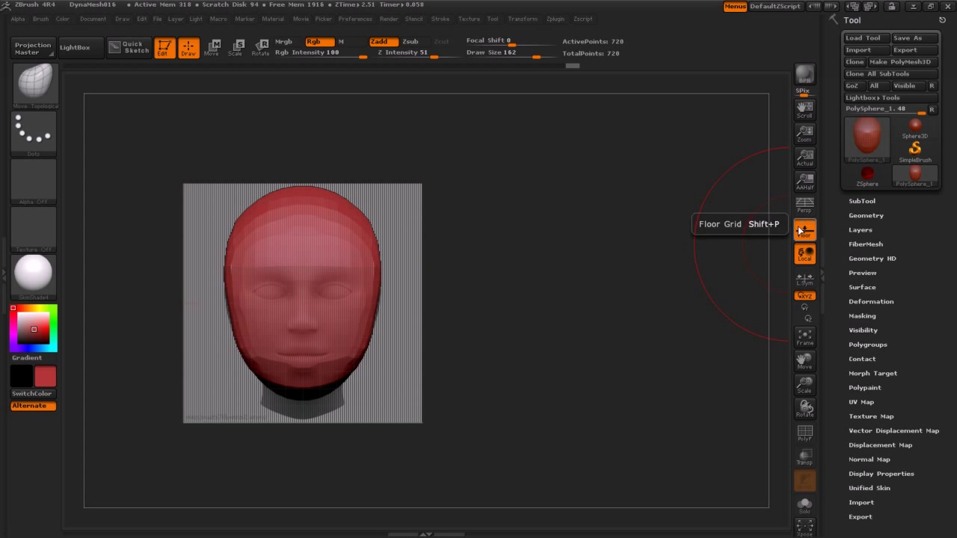
{"action": "left_click", "coordinate": [800, 230]}
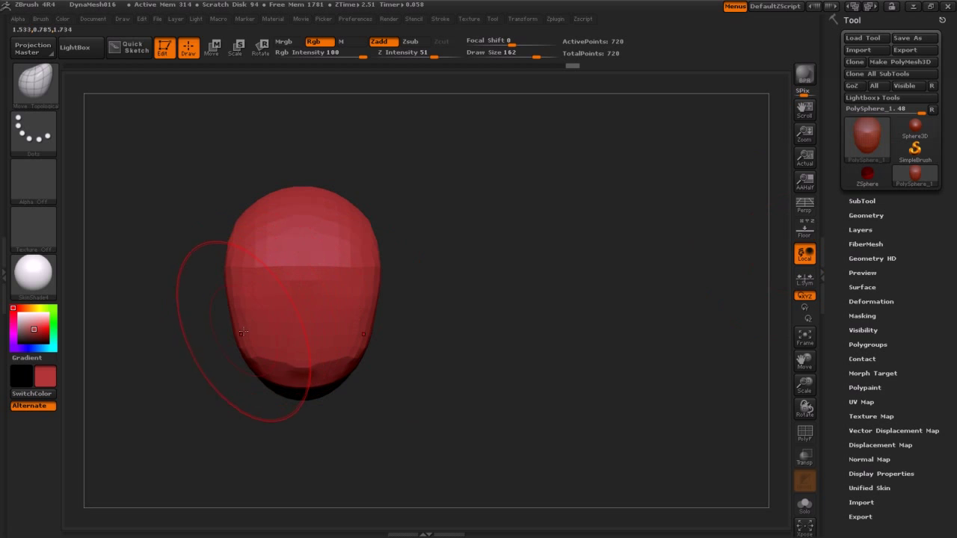
{"action": "left_click_drag", "start_coordinate": [250, 330], "coordinate": [251, 351]}
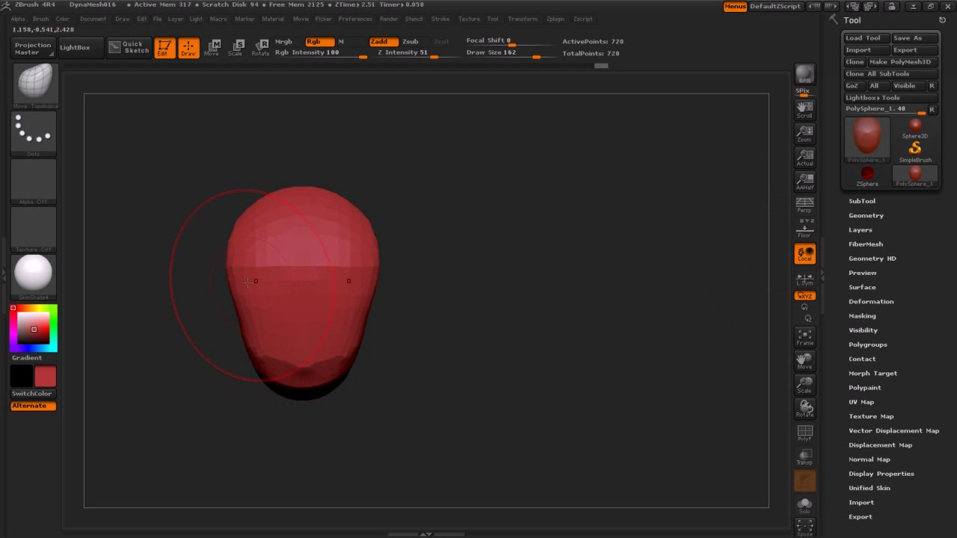
{"action": "left_click_drag", "start_coordinate": [241, 273], "coordinate": [236, 270]}
{"action": "left_click_drag", "start_coordinate": [255, 361], "coordinate": [248, 314]}
Step: Turn the head to three-quarter view, frame it and zoom out so it sits centred
{"action": "mouse_move", "coordinate": [533, 369]}
{"action": "left_mouse_down"}
{"action": "mouse_move", "coordinate": [431, 379]}
{"action": "mouse_move", "coordinate": [449, 380]}
{"action": "left_mouse_up"}
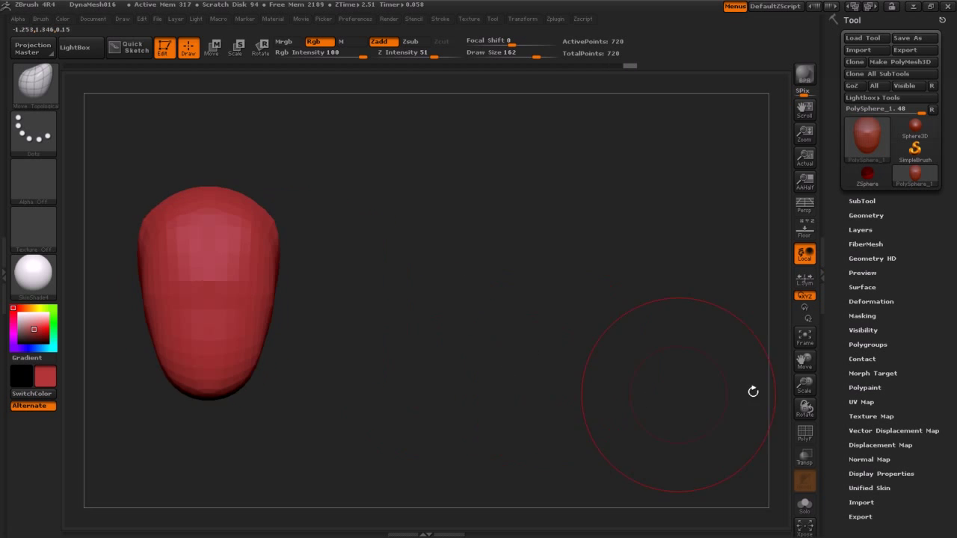
{"action": "left_click", "coordinate": [806, 338]}
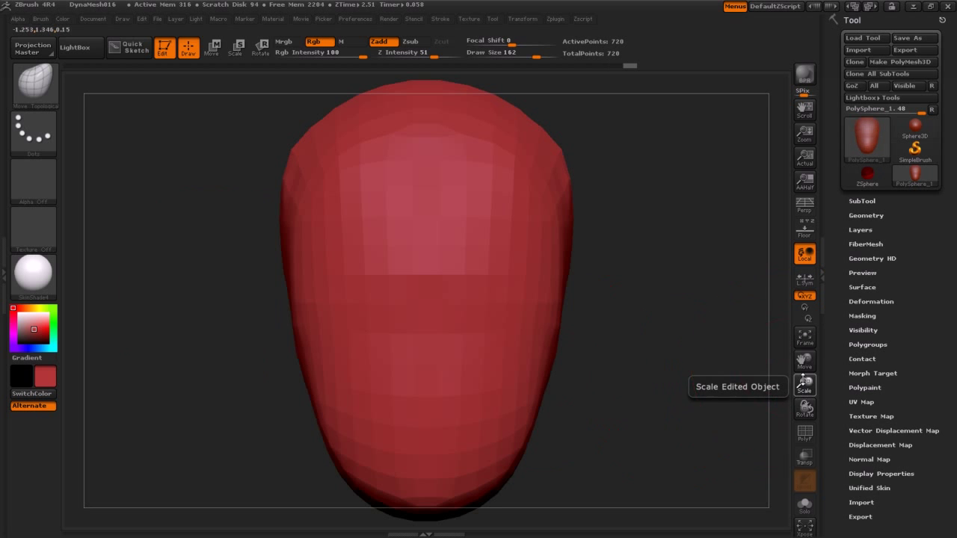
{"action": "left_click_drag", "start_coordinate": [805, 384], "coordinate": [797, 337]}
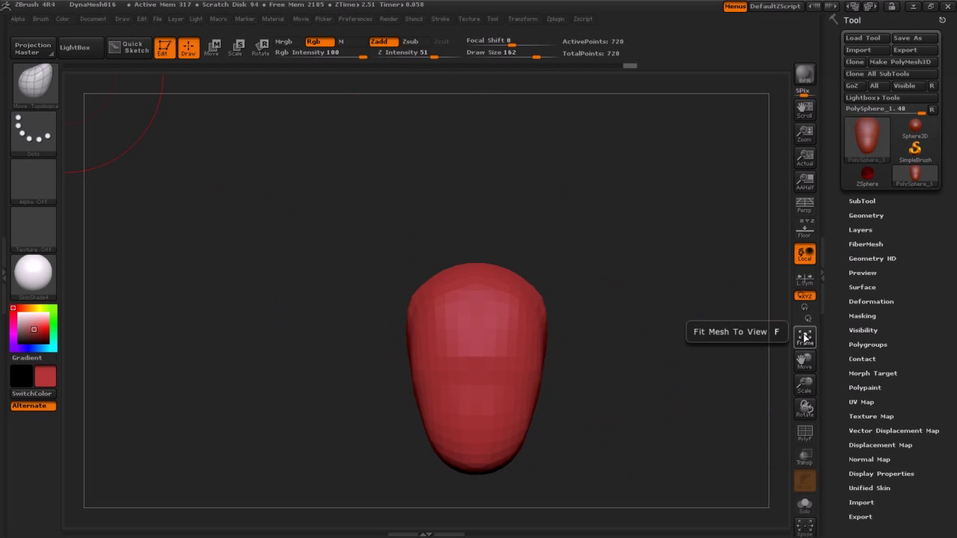
{"action": "left_click", "coordinate": [804, 338]}
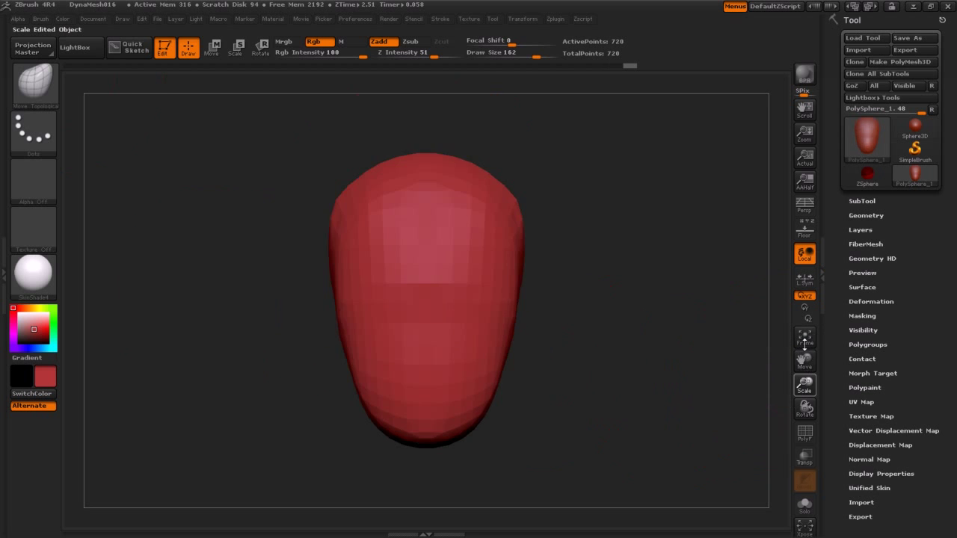
{"action": "left_click_drag", "start_coordinate": [805, 383], "coordinate": [747, 345]}
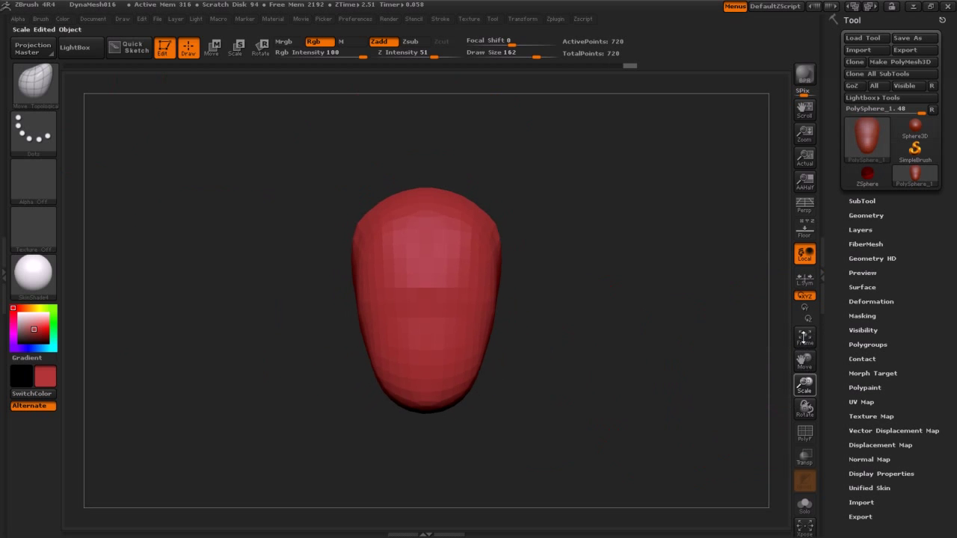
Step: Show the floor and reference images again, return to front view, and set Draw Size to 1
{"action": "left_click", "coordinate": [803, 230]}
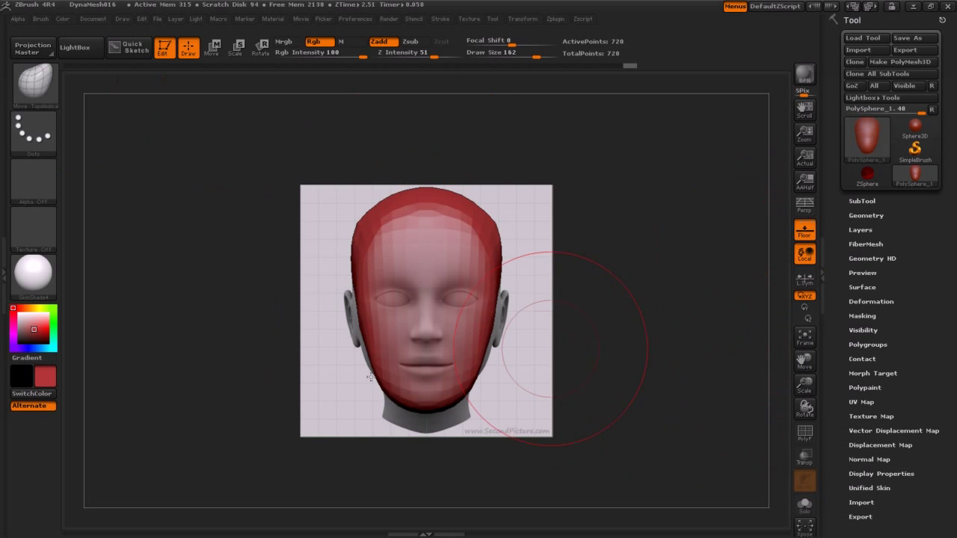
{"action": "left_click_drag", "start_coordinate": [271, 314], "coordinate": [310, 316]}
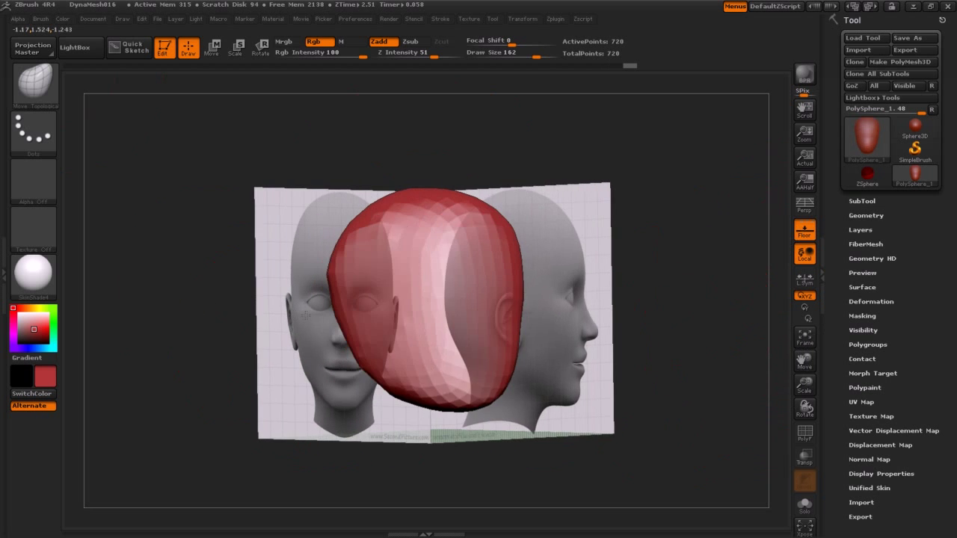
{"action": "left_click_drag", "start_coordinate": [620, 342], "coordinate": [570, 344]}
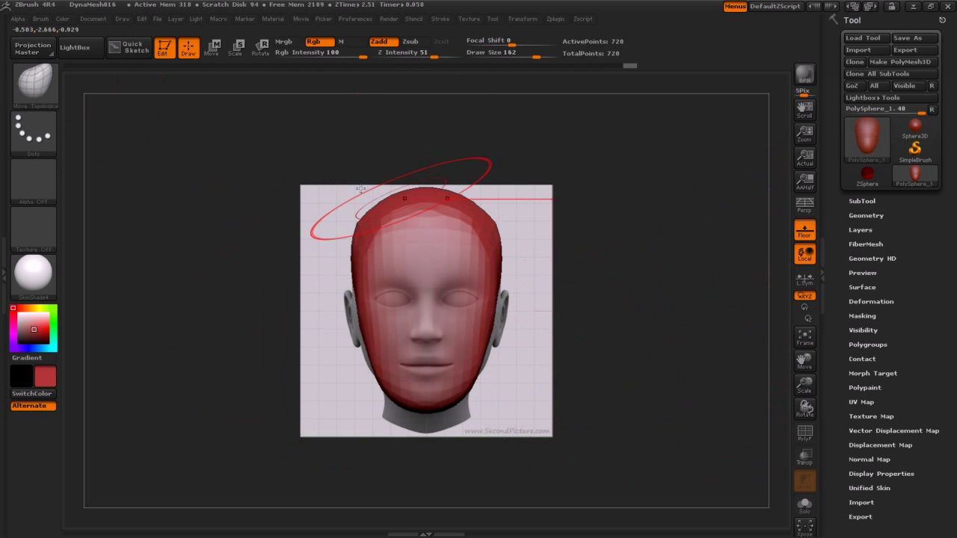
{"action": "key", "text": "s"}
{"action": "left_click_drag", "start_coordinate": [208, 228], "coordinate": [131, 231]}
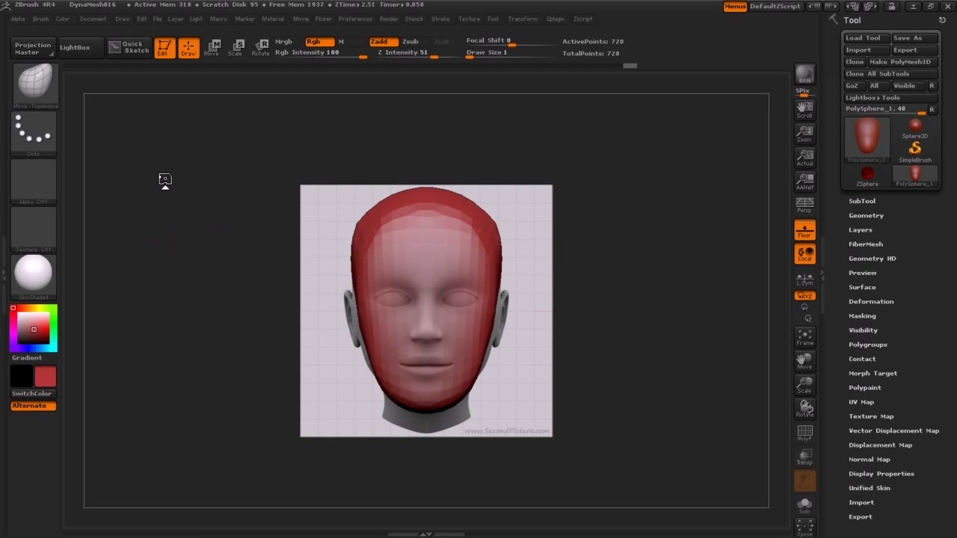
Step: Scroll the left tray's Draw palette to the grid section and open the Save Grid file dialog
{"action": "left_click", "coordinate": [5, 272]}
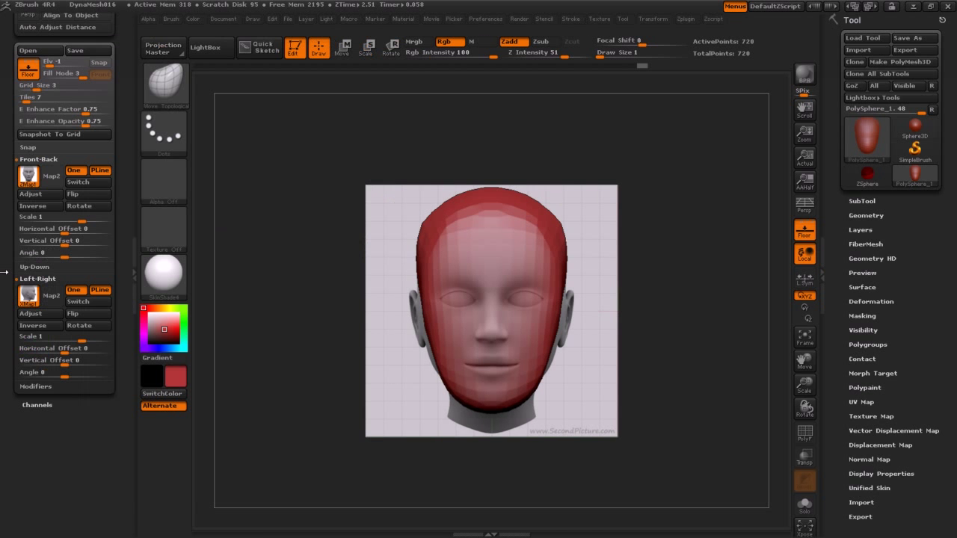
{"action": "left_click_drag", "start_coordinate": [3, 161], "coordinate": [0, 262]}
{"action": "scroll", "coordinate": [0, 261], "scroll_direction": "up", "scroll_amount": 2}
{"action": "scroll", "coordinate": [0, 266], "scroll_direction": "up", "scroll_amount": 2}
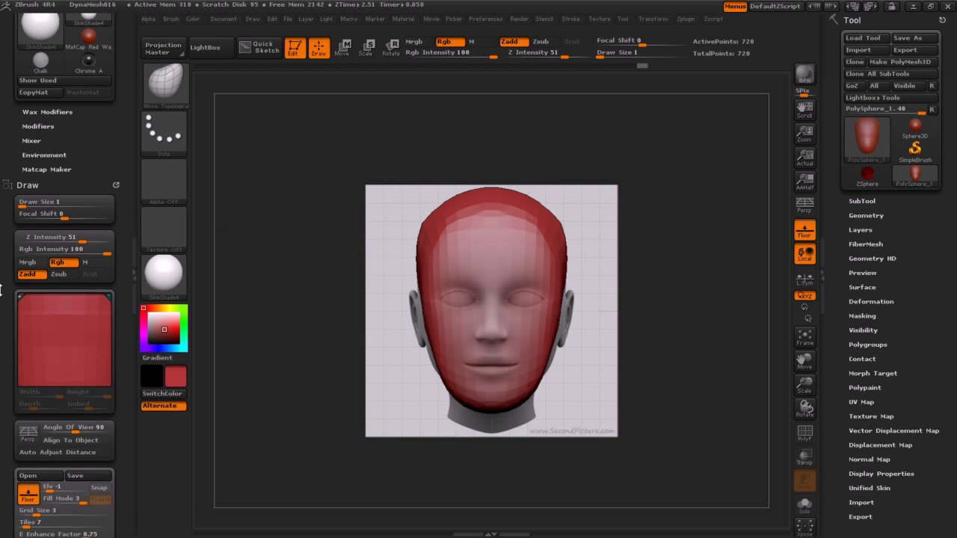
{"action": "scroll", "coordinate": [0, 273], "scroll_direction": "up", "scroll_amount": 2}
{"action": "scroll", "coordinate": [0, 284], "scroll_direction": "up", "scroll_amount": 2}
{"action": "scroll", "coordinate": [0, 284], "scroll_direction": "down", "scroll_amount": 2}
{"action": "scroll", "coordinate": [0, 269], "scroll_direction": "down", "scroll_amount": 2}
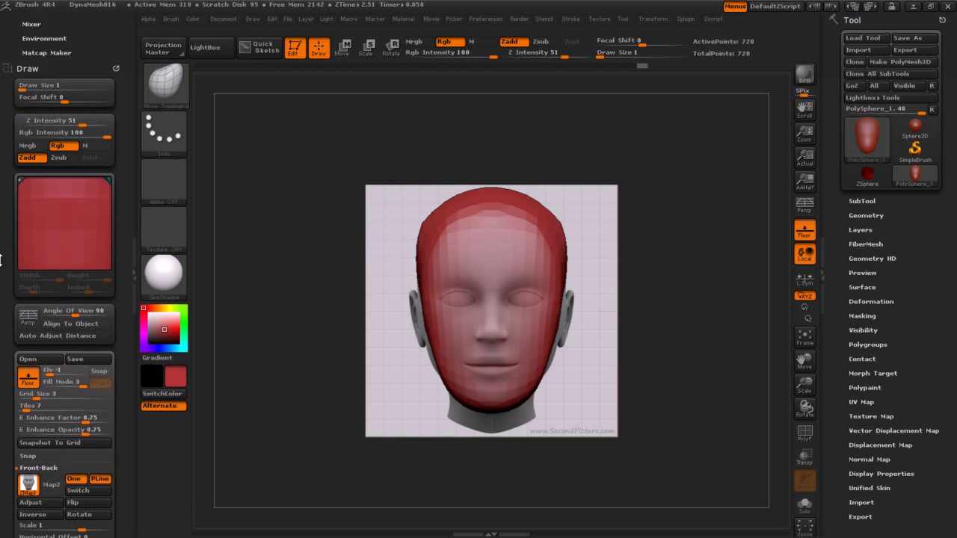
{"action": "scroll", "coordinate": [0, 254], "scroll_direction": "down", "scroll_amount": 2}
{"action": "scroll", "coordinate": [0, 236], "scroll_direction": "down", "scroll_amount": 2}
{"action": "scroll", "coordinate": [0, 237], "scroll_direction": "down", "scroll_amount": 1}
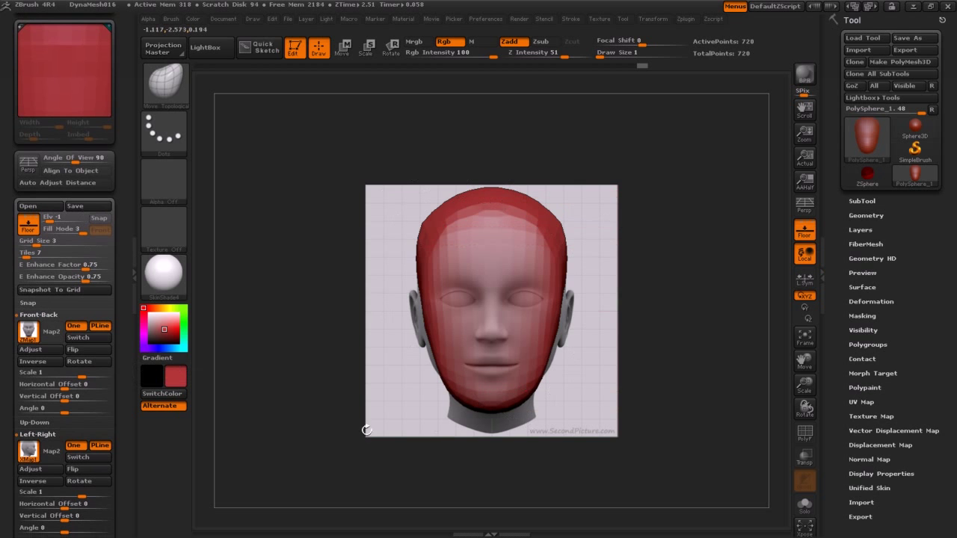
{"action": "left_click", "coordinate": [88, 208]}
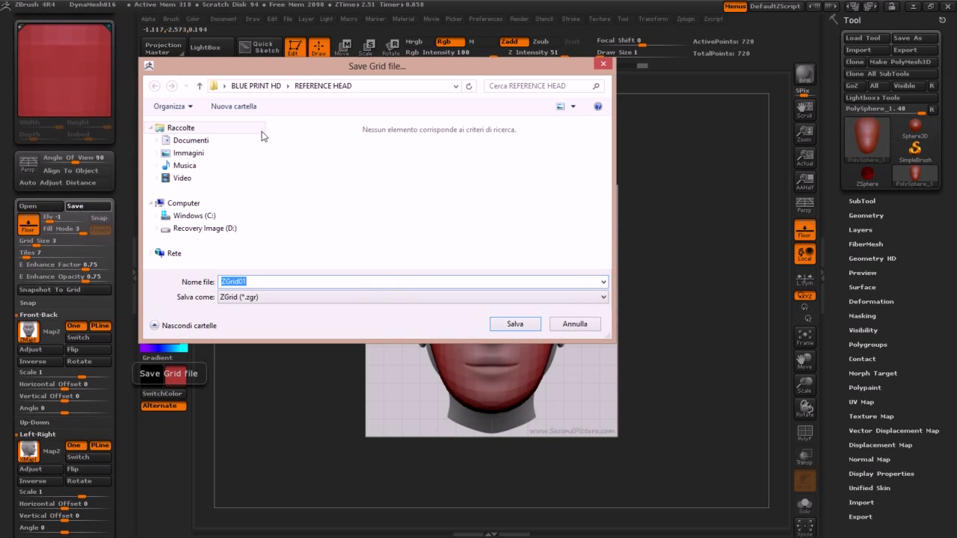
Step: Save the grid as ZGrid01.zgr in the Desktop folder
{"action": "left_click", "coordinate": [200, 87]}
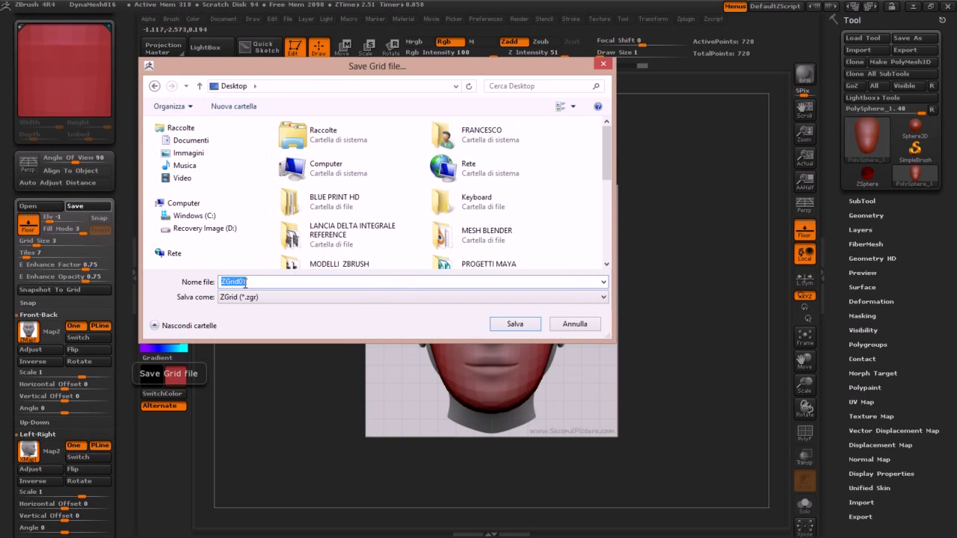
{"action": "left_click", "coordinate": [506, 323]}
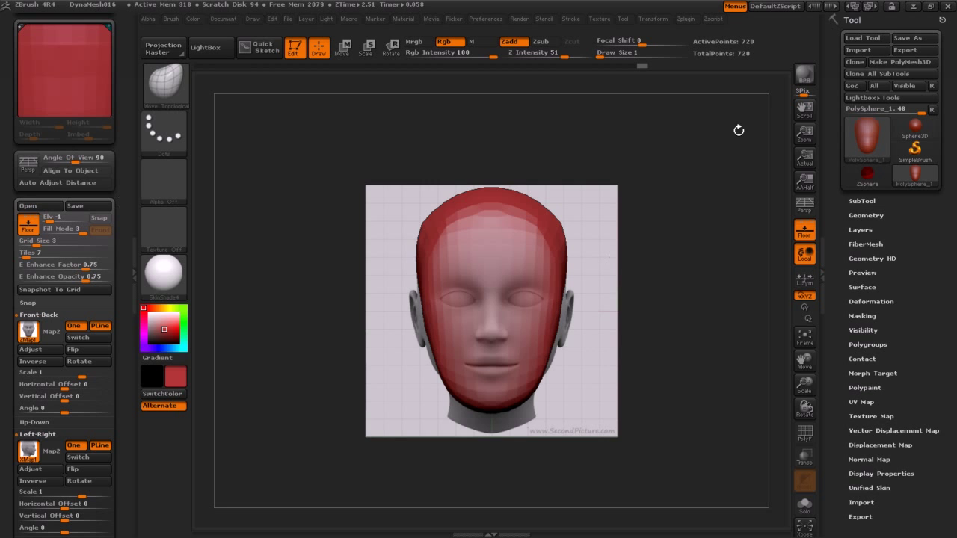
Step: Use Tool > Save As to store the head as TUTORIAL TESTA.ztl on the Desktop
{"action": "left_click", "coordinate": [919, 37]}
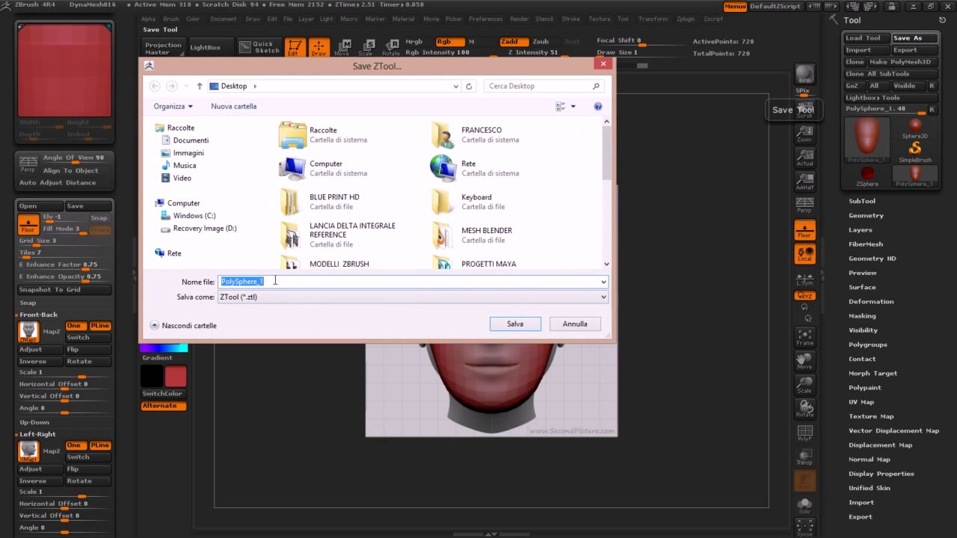
{"action": "type", "text": "TUTORIAL TESTA"}
{"action": "left_click", "coordinate": [504, 320]}
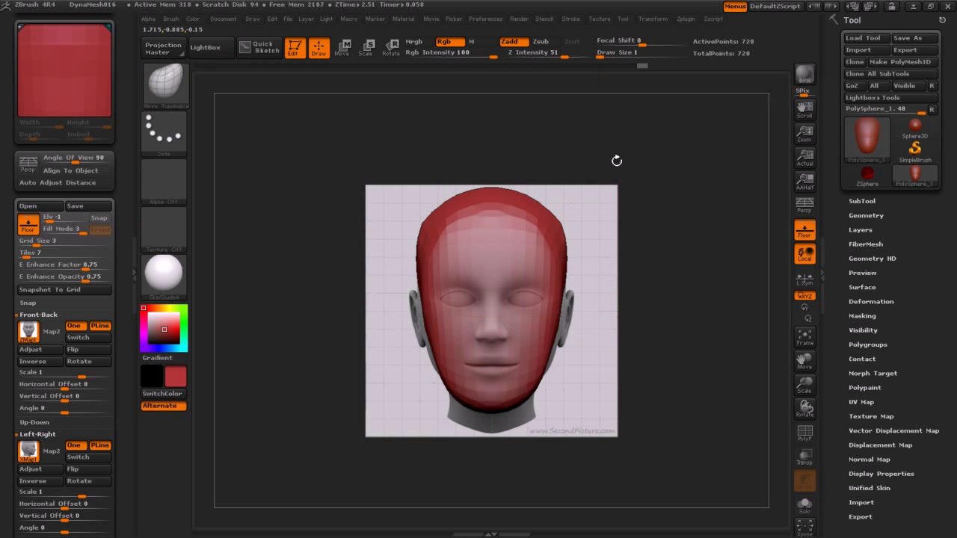
Step: Close ZBrush, answering No to saving the project changes
{"action": "left_click", "coordinate": [948, 7]}
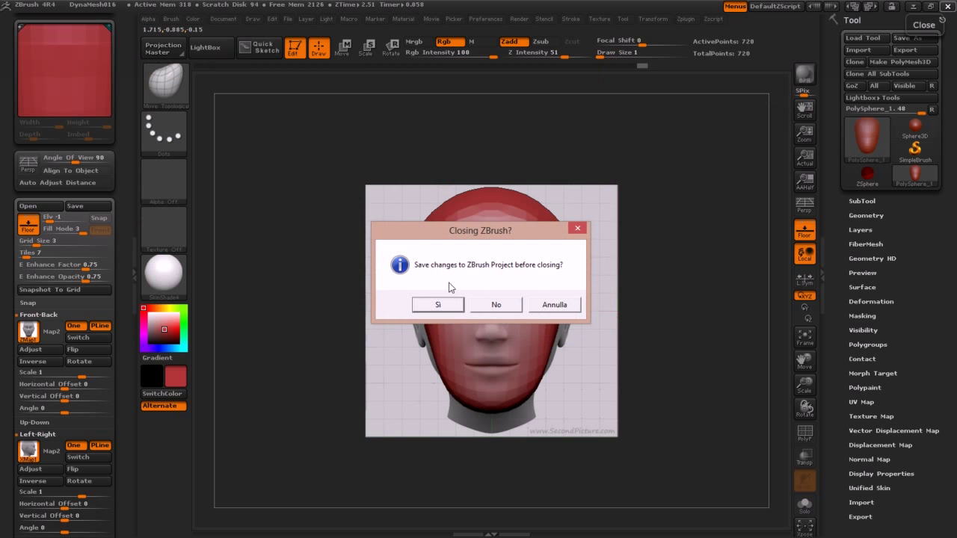
{"action": "left_click", "coordinate": [511, 307]}
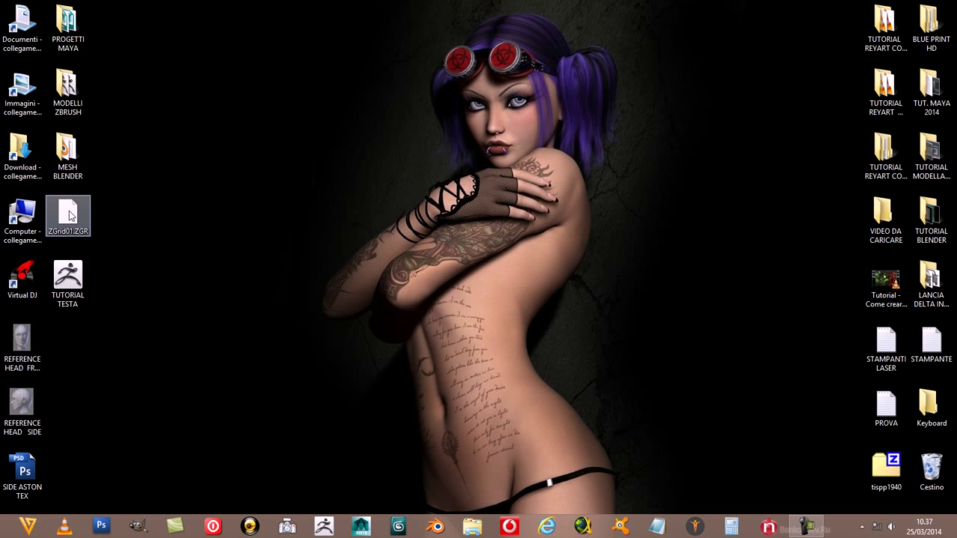
Step: Make a new desktop folder named TUTORIAL TESTA ZBRUSH and drop the ZTL and ZGrid01.ZGR files into it
{"action": "right_click", "coordinate": [159, 257]}
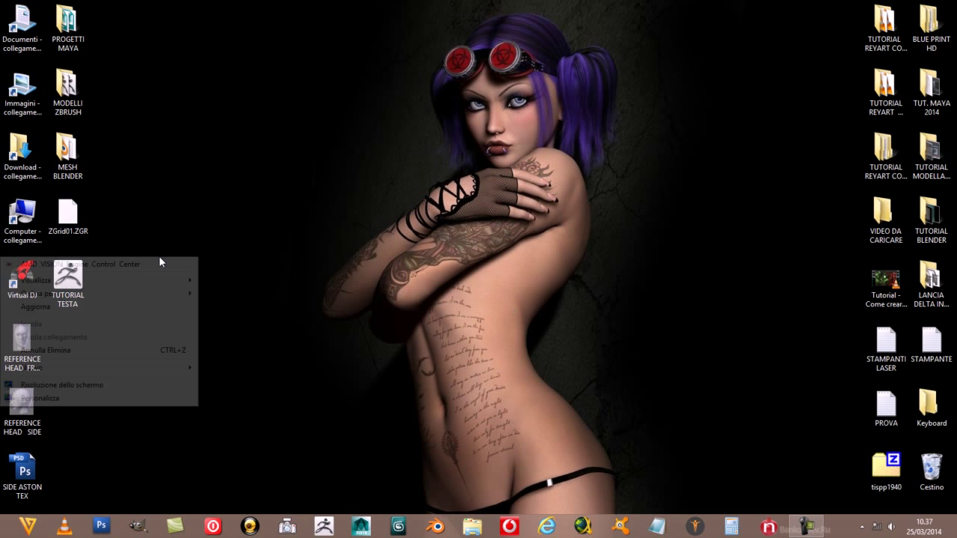
{"action": "mouse_move", "coordinate": [98, 367]}
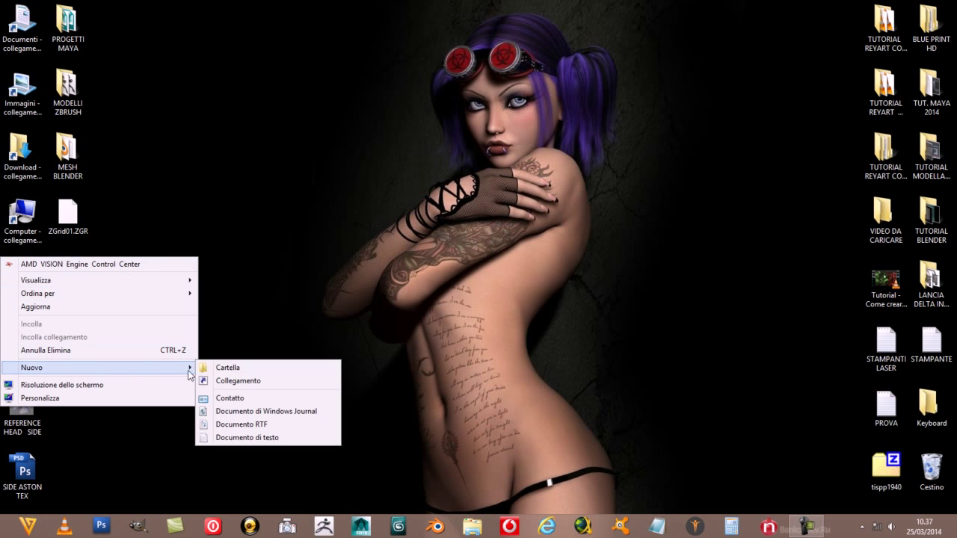
{"action": "left_click", "coordinate": [238, 368]}
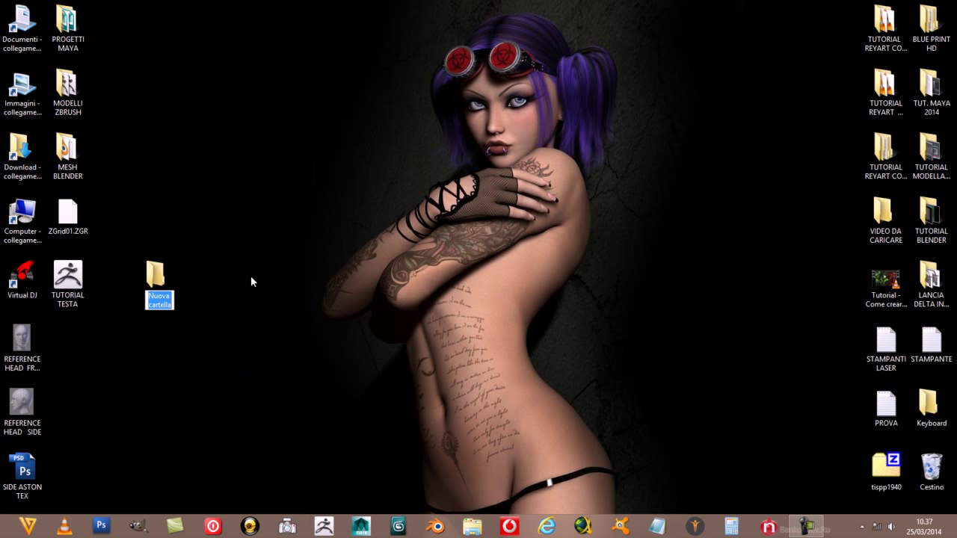
{"action": "type", "text": "TUTORIAL TESTA"}
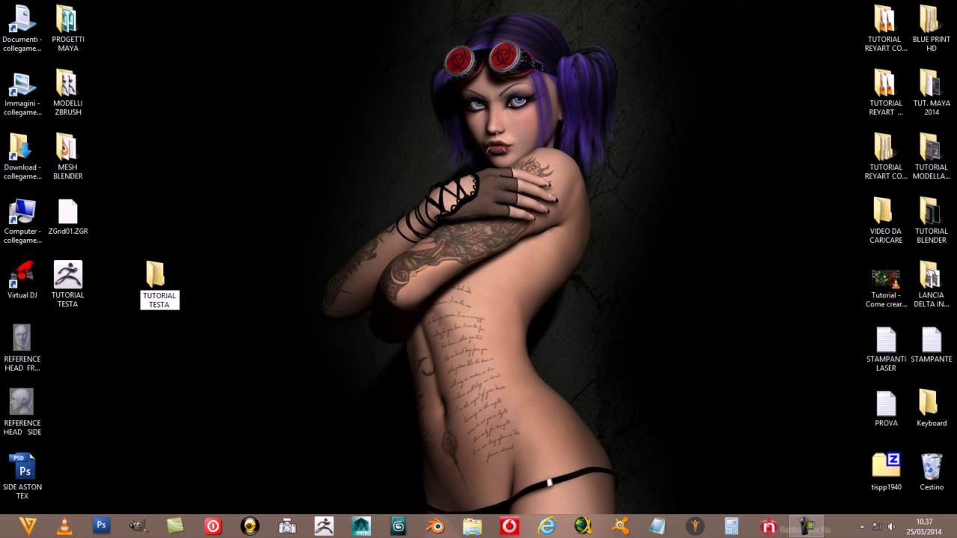
{"action": "type", "text": "ZBRUS"}
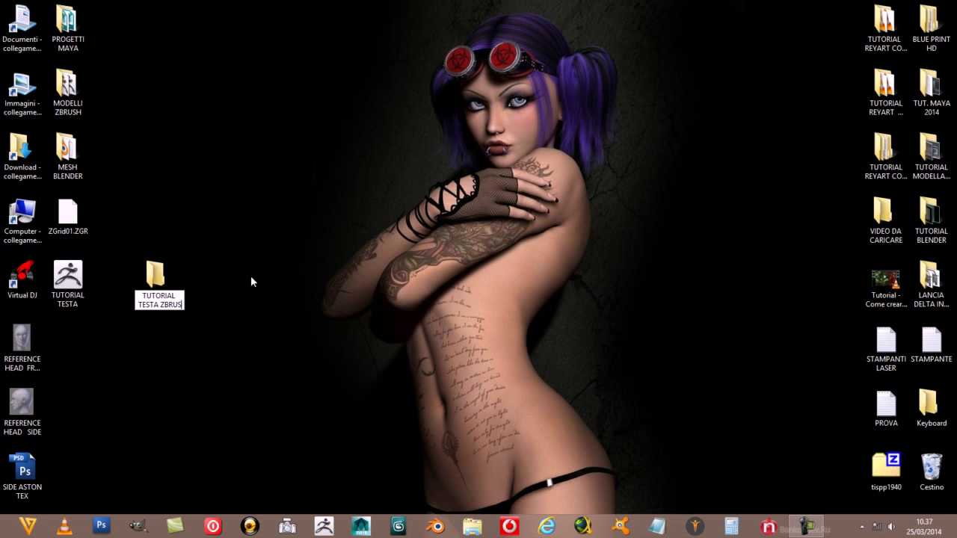
{"action": "type", "text": "H"}
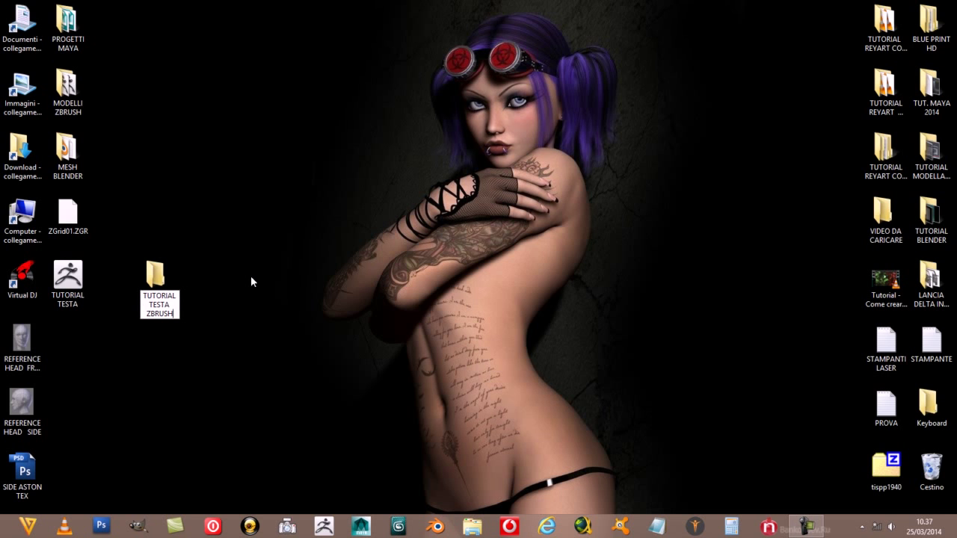
{"action": "key", "text": "Return"}
{"action": "left_click_drag", "start_coordinate": [67, 281], "coordinate": [153, 292]}
{"action": "mouse_move", "coordinate": [67, 213]}
{"action": "left_mouse_down"}
{"action": "mouse_move", "coordinate": [151, 276]}
{"action": "mouse_move", "coordinate": [72, 219]}
{"action": "left_mouse_up"}
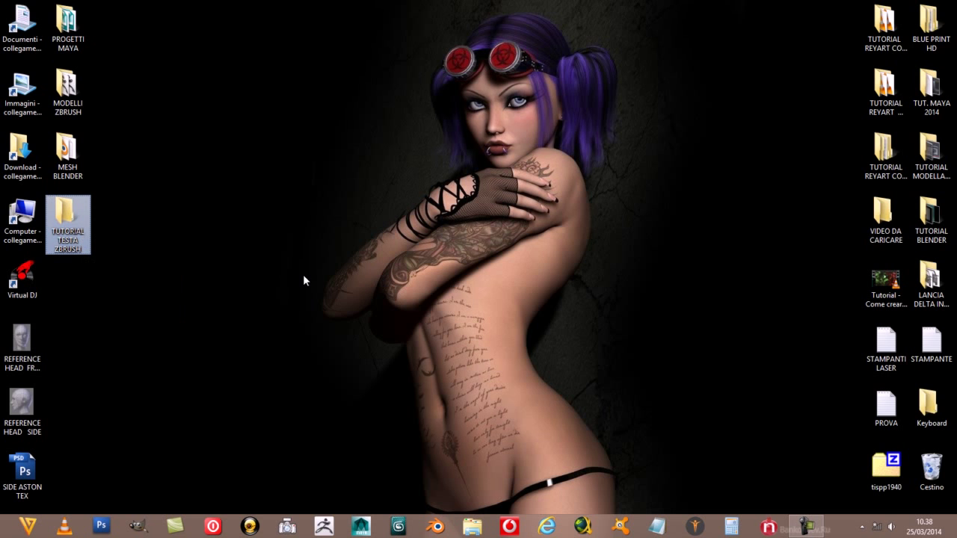
{"action": "left_click", "coordinate": [806, 527]}
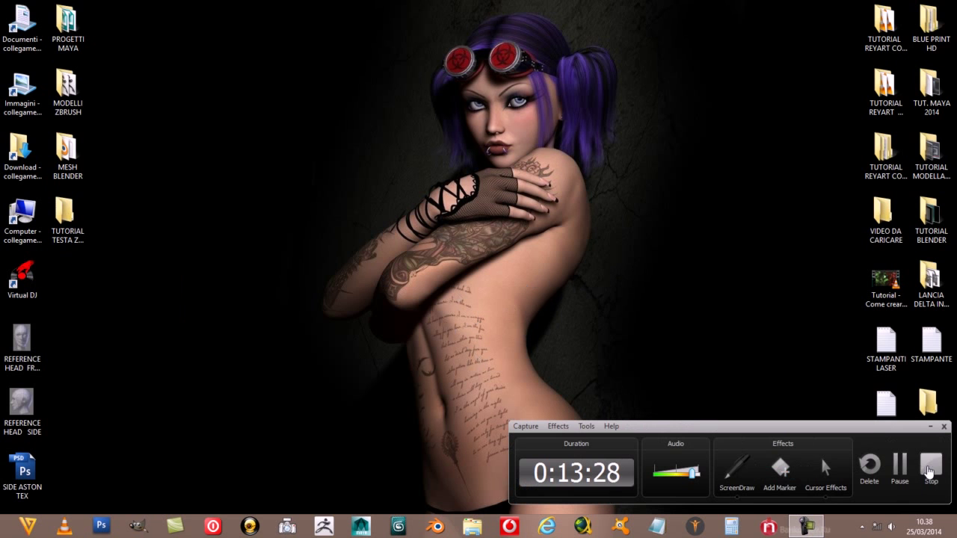
{"action": "left_click", "coordinate": [931, 469]}
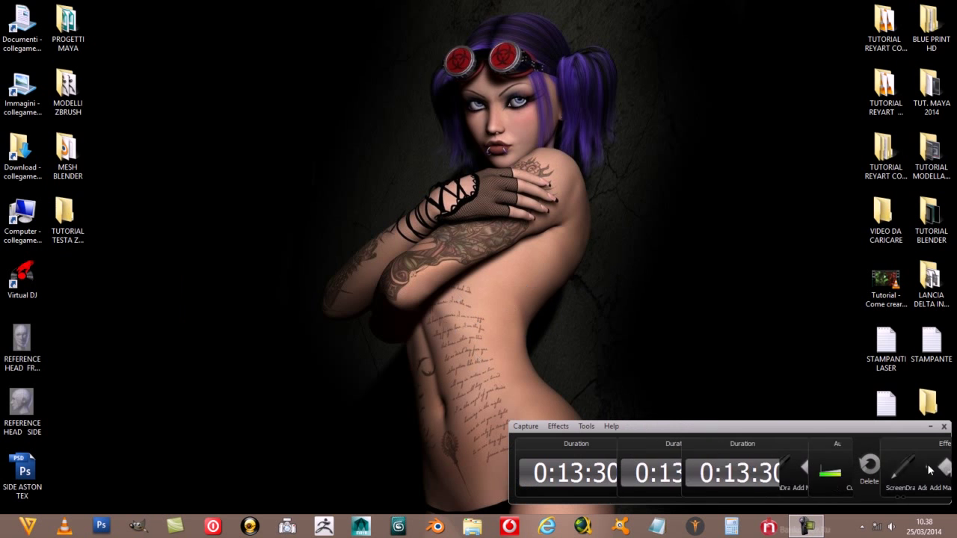